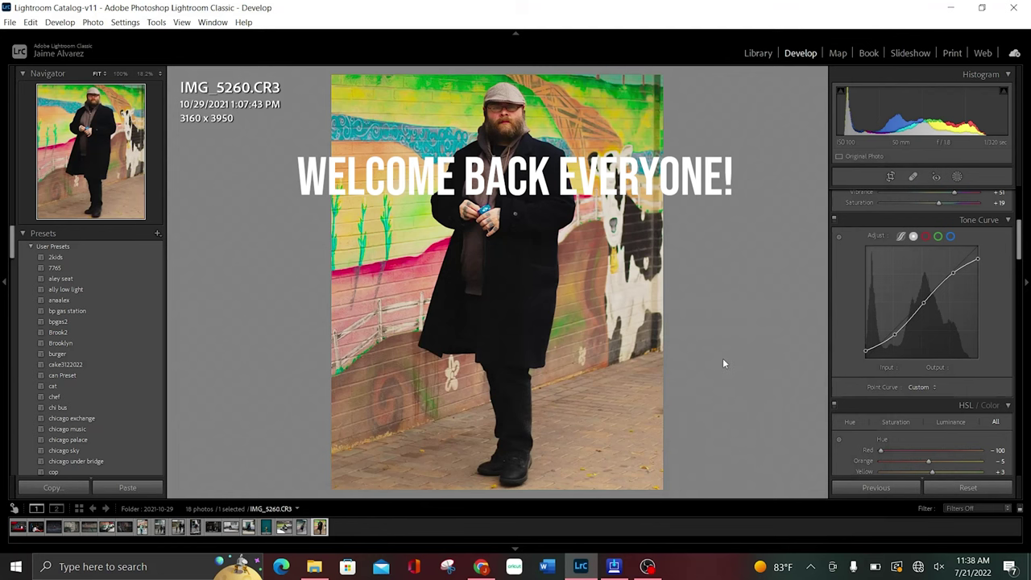
Toggle the Before/After view to compare the edited mural portrait with its original
{"action": "key", "text": "backslash"}
{"action": "key", "text": "backslash"}
{"action": "key", "text": "backslash"}
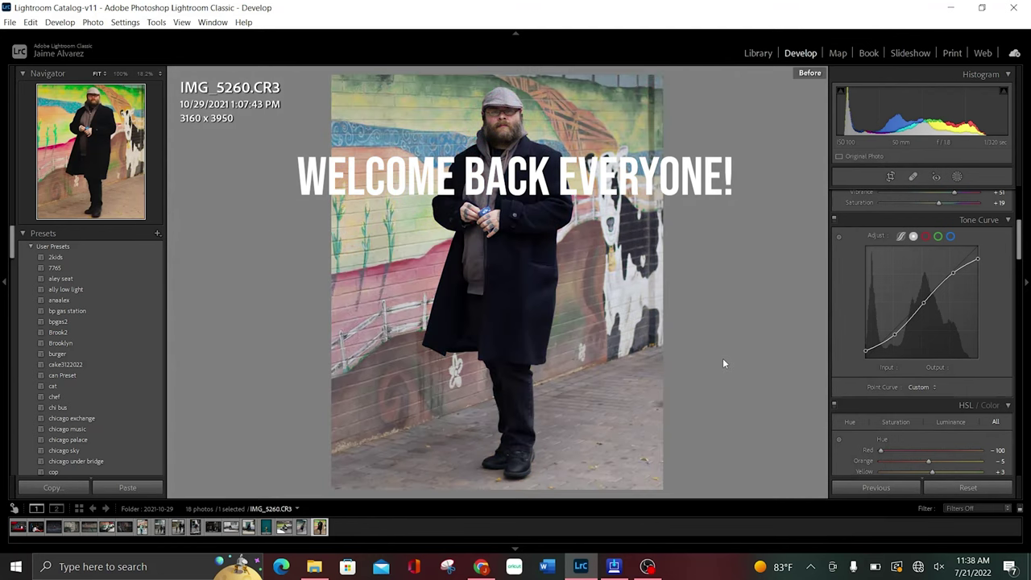
{"action": "key", "text": "backslash"}
{"action": "key", "text": "backslash"}
{"action": "key", "text": "backslash"}
{"action": "key", "text": "backslash"}
{"action": "key", "text": "backslash"}
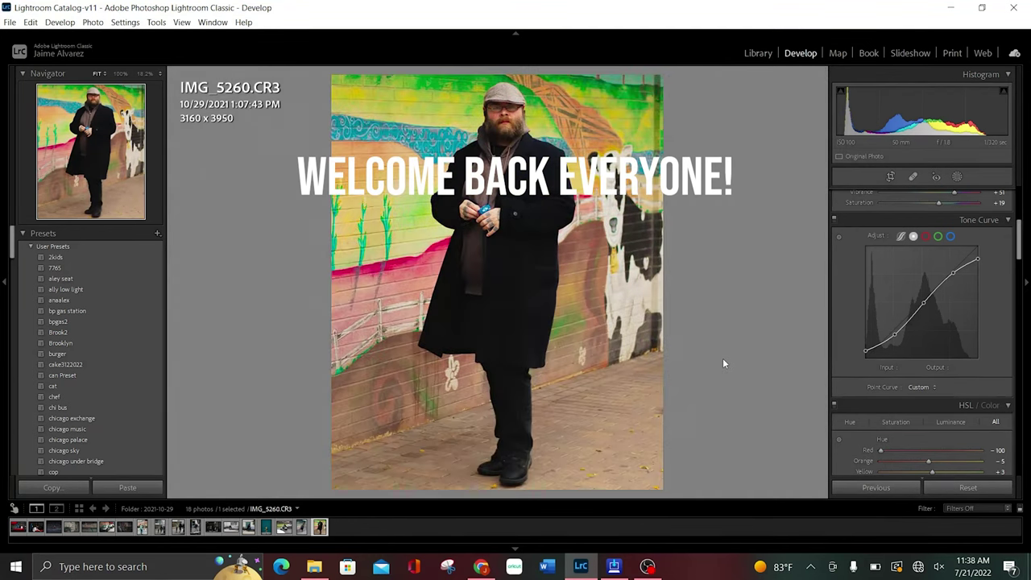
{"action": "key", "text": "backslash"}
{"action": "key", "text": "backslash"}
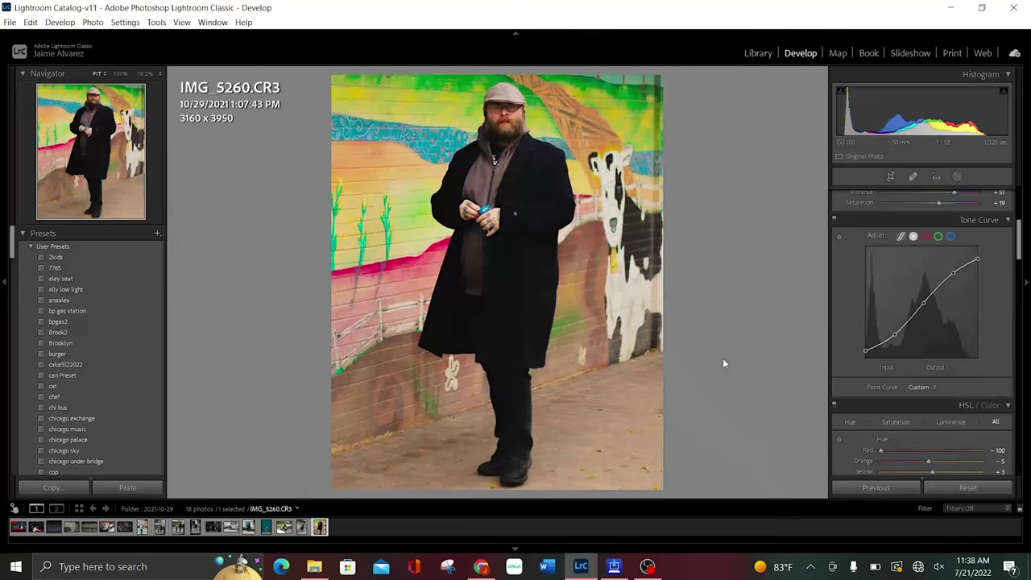
Reset all edits and constrain the crop to the 4 x 5 / 8 x 10 aspect ratio
{"action": "left_click", "coordinate": [974, 490]}
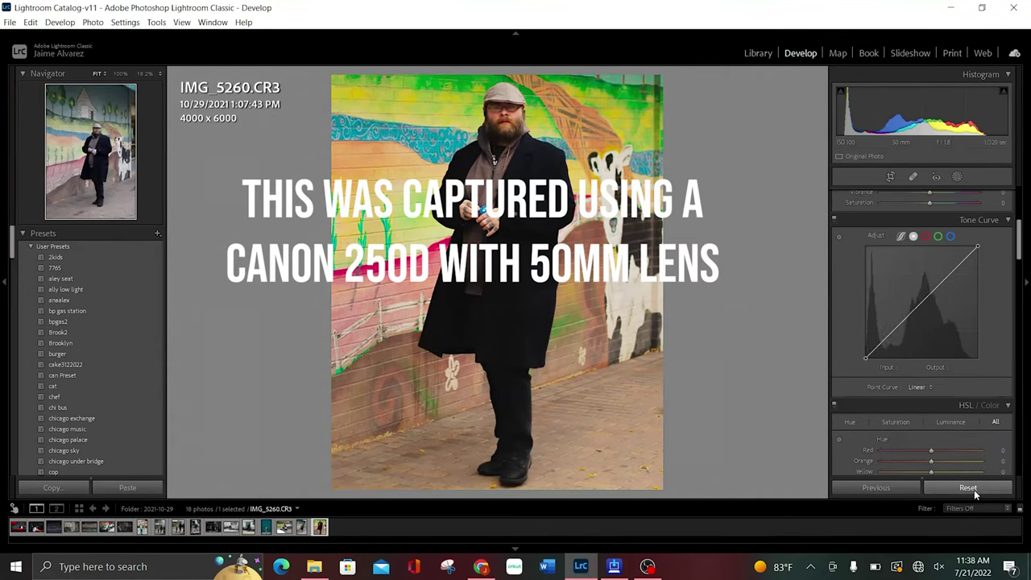
{"action": "scroll", "coordinate": [888, 324], "scroll_direction": "up", "scroll_amount": 5}
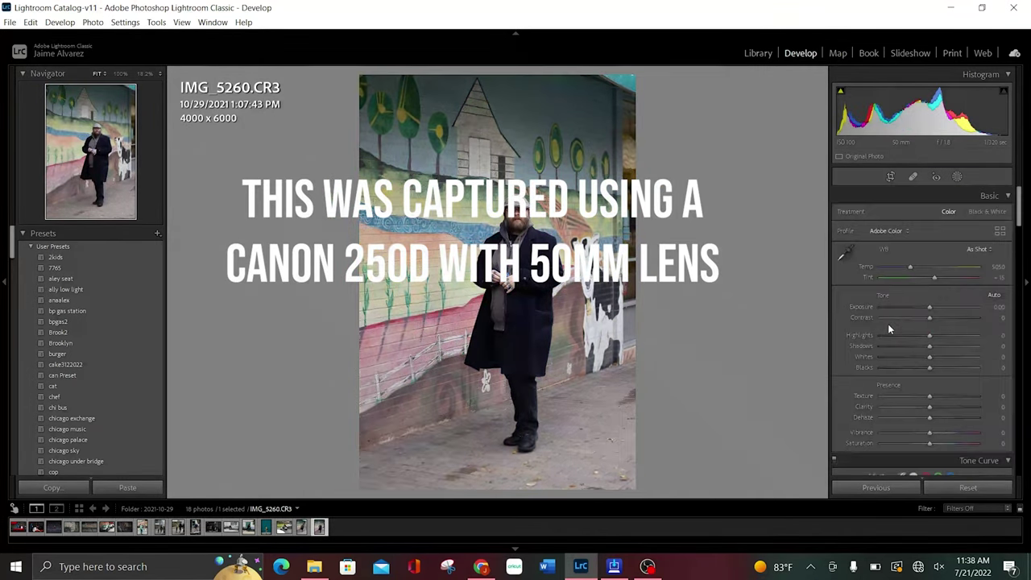
{"action": "left_click", "coordinate": [892, 176]}
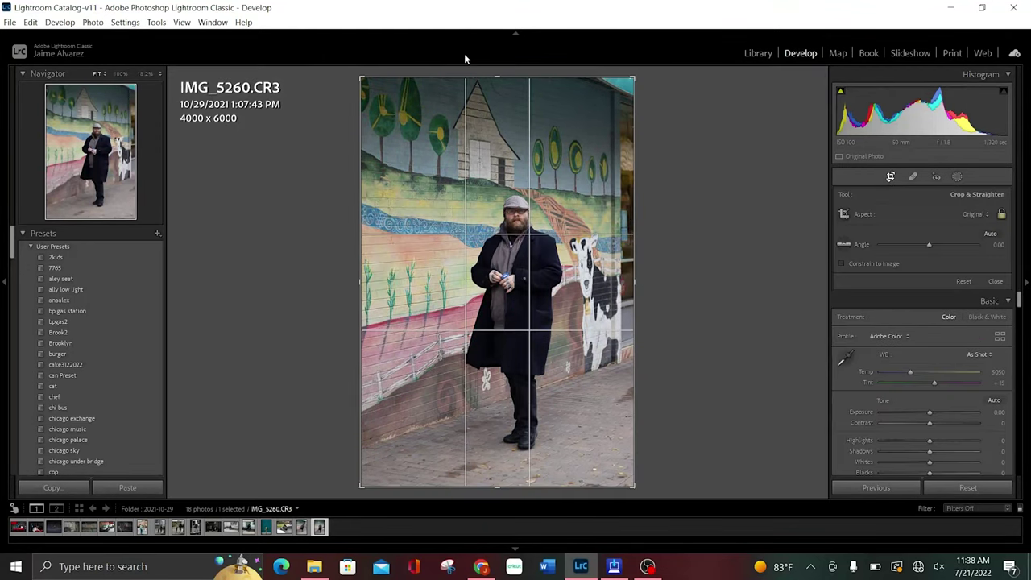
{"action": "left_click", "coordinate": [973, 213]}
{"action": "left_click", "coordinate": [898, 284]}
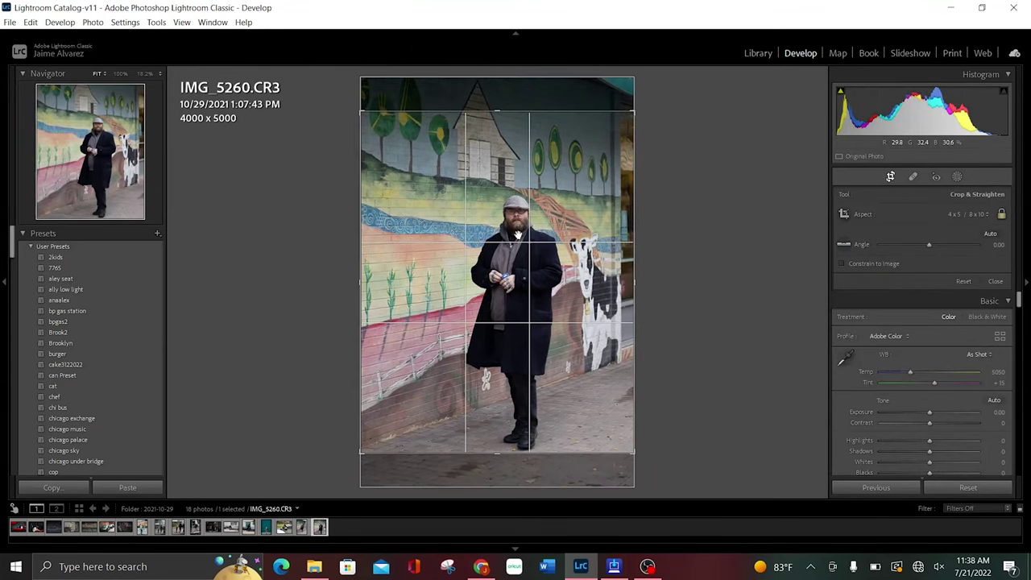
Tighten and reposition the 4x5 crop around the man, committing it at 3685 x 4606
{"action": "left_click_drag", "start_coordinate": [517, 234], "coordinate": [518, 246]}
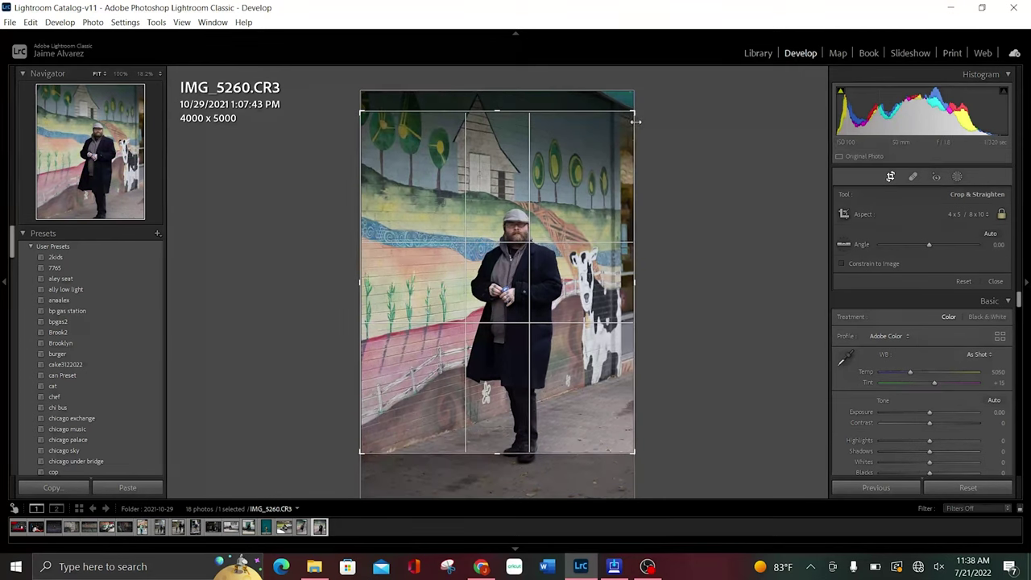
{"action": "left_click_drag", "start_coordinate": [635, 114], "coordinate": [622, 124]}
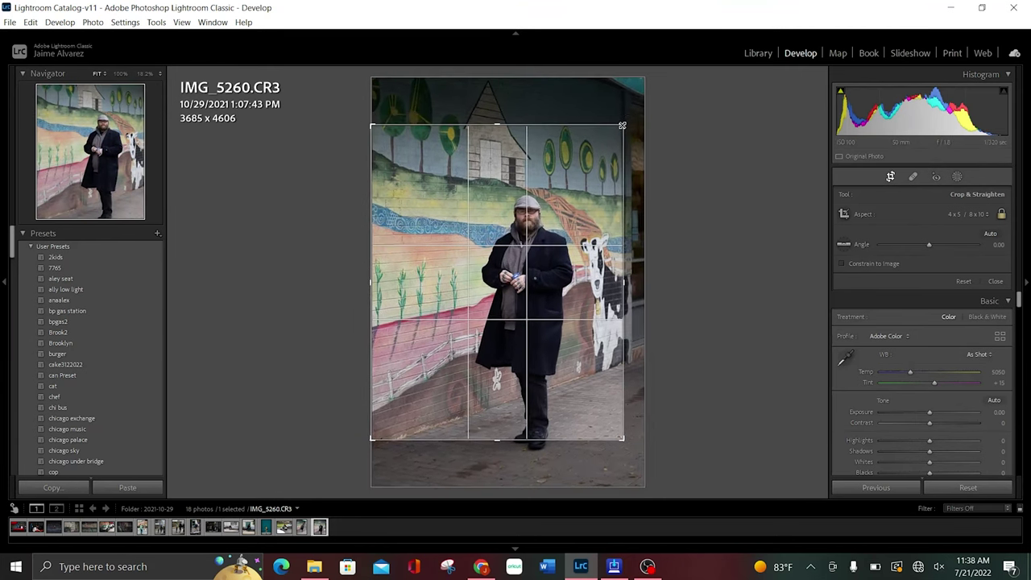
{"action": "mouse_move", "coordinate": [472, 226]}
{"action": "left_mouse_down"}
{"action": "mouse_move", "coordinate": [452, 223]}
{"action": "mouse_move", "coordinate": [448, 253]}
{"action": "left_mouse_up"}
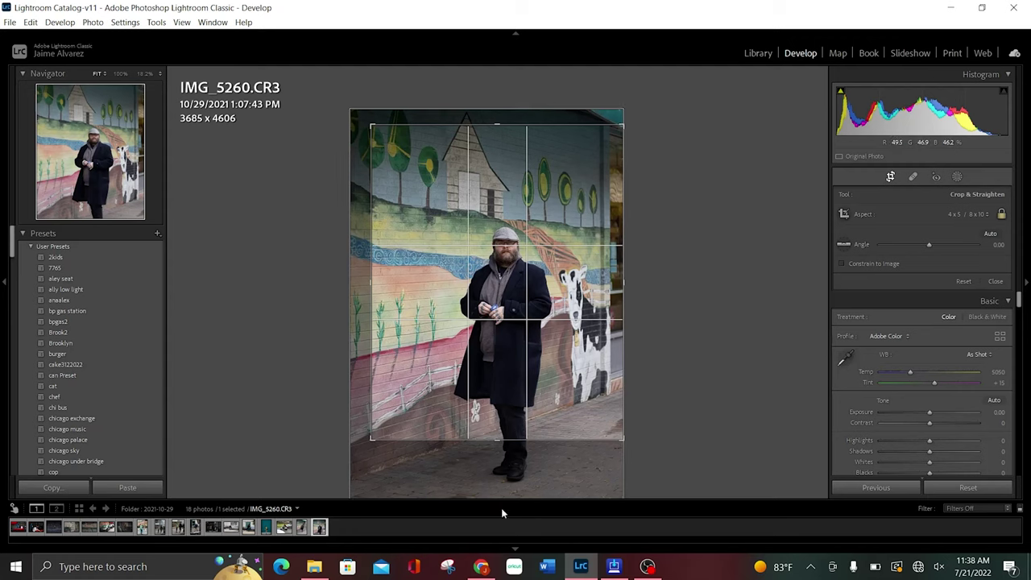
{"action": "key", "text": "Return"}
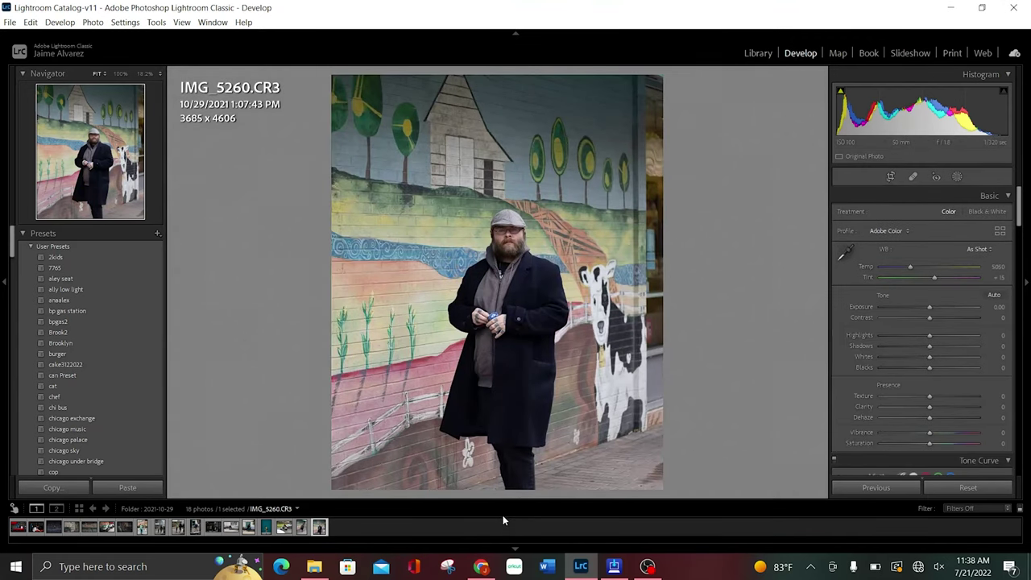
{"action": "key", "text": "ctrl+z"}
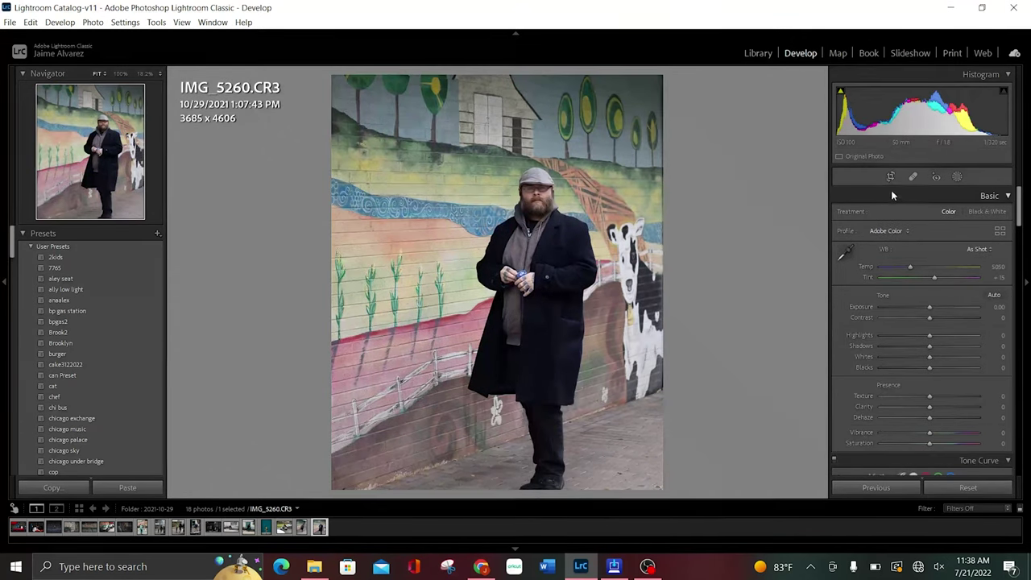
Pull the top-left crop corner inward and raise the man in frame, applying 3101 x 3876
{"action": "left_click", "coordinate": [892, 178]}
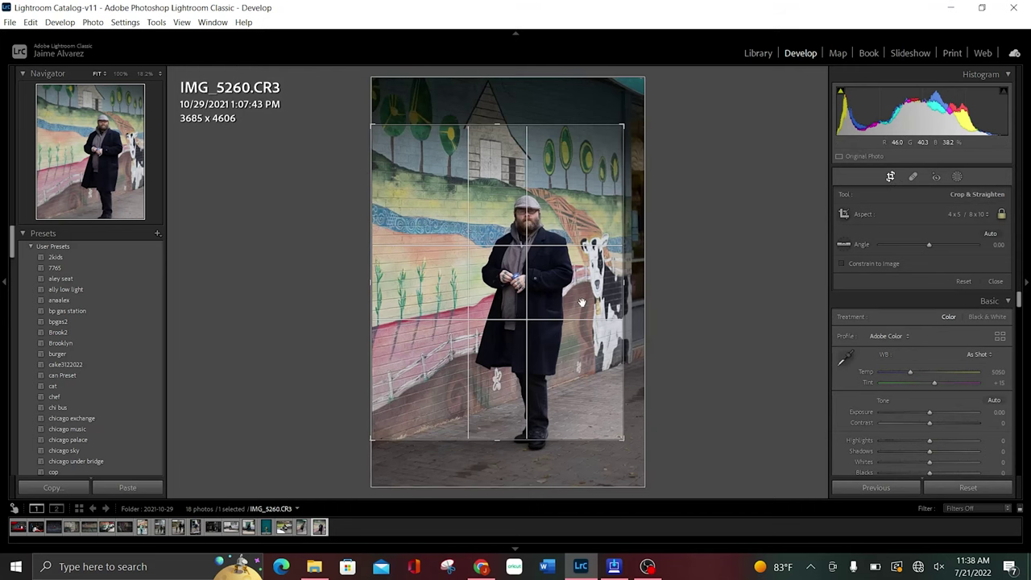
{"action": "mouse_move", "coordinate": [581, 302]}
{"action": "left_mouse_down"}
{"action": "mouse_move", "coordinate": [568, 286]}
{"action": "mouse_move", "coordinate": [516, 291]}
{"action": "left_mouse_up"}
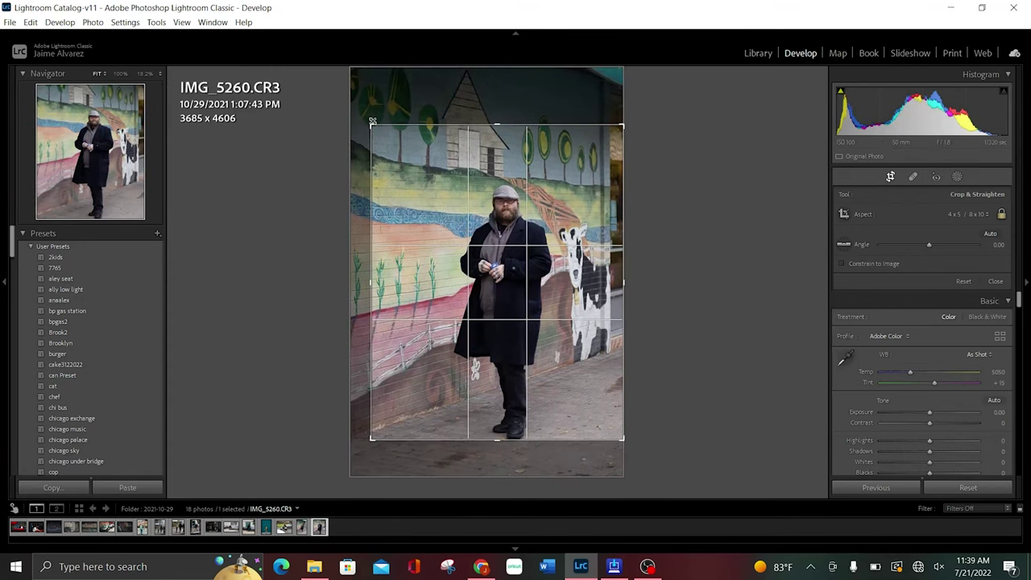
{"action": "left_click_drag", "start_coordinate": [372, 123], "coordinate": [401, 124]}
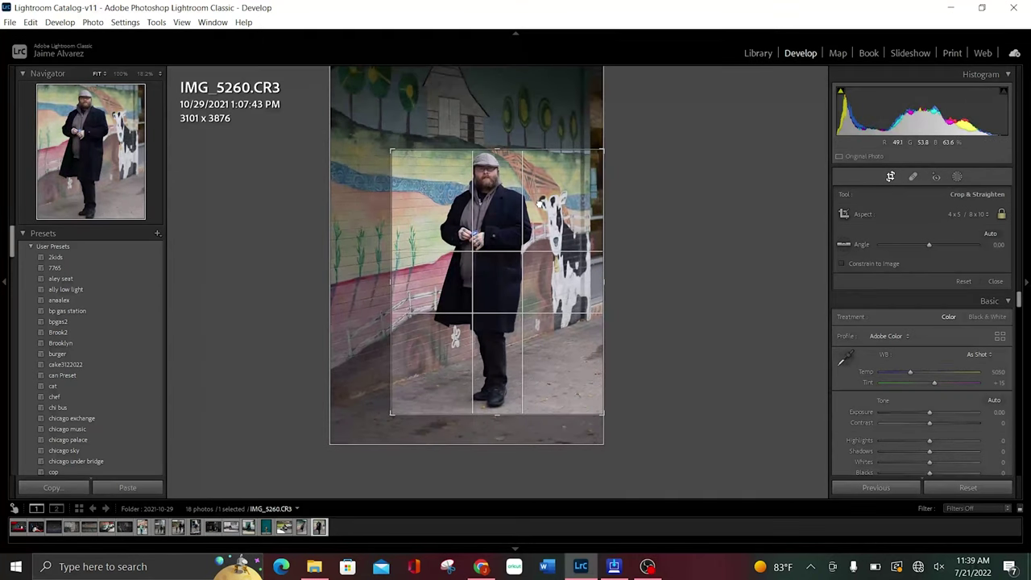
{"action": "left_click_drag", "start_coordinate": [540, 212], "coordinate": [538, 205]}
{"action": "key", "text": "Return"}
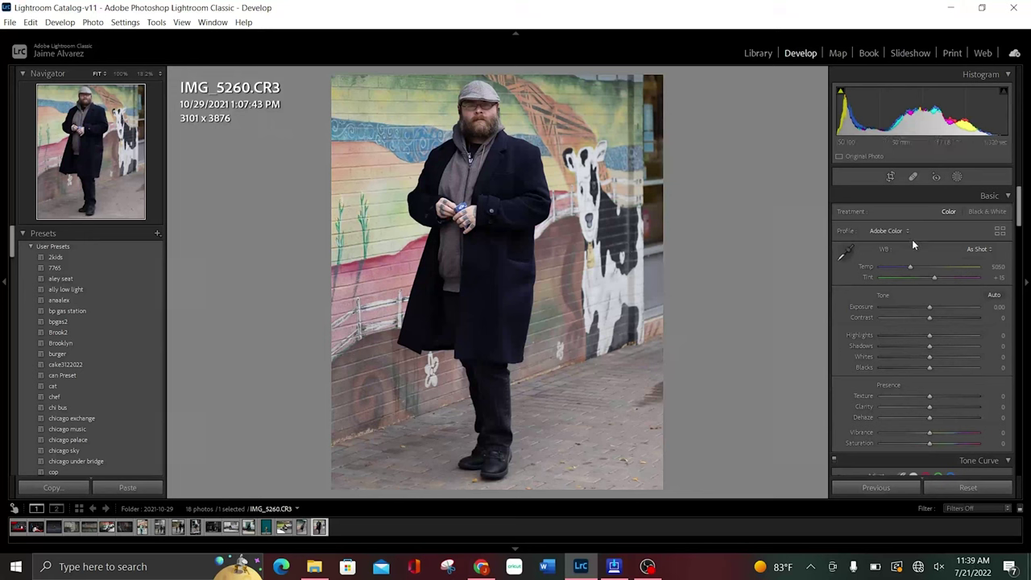
In the Basic panel set Temp 6199, Exposure +0.36, Contrast −45, Highlights +34, Shadows −100, Whites −3
{"action": "left_click_drag", "start_coordinate": [910, 269], "coordinate": [920, 270]}
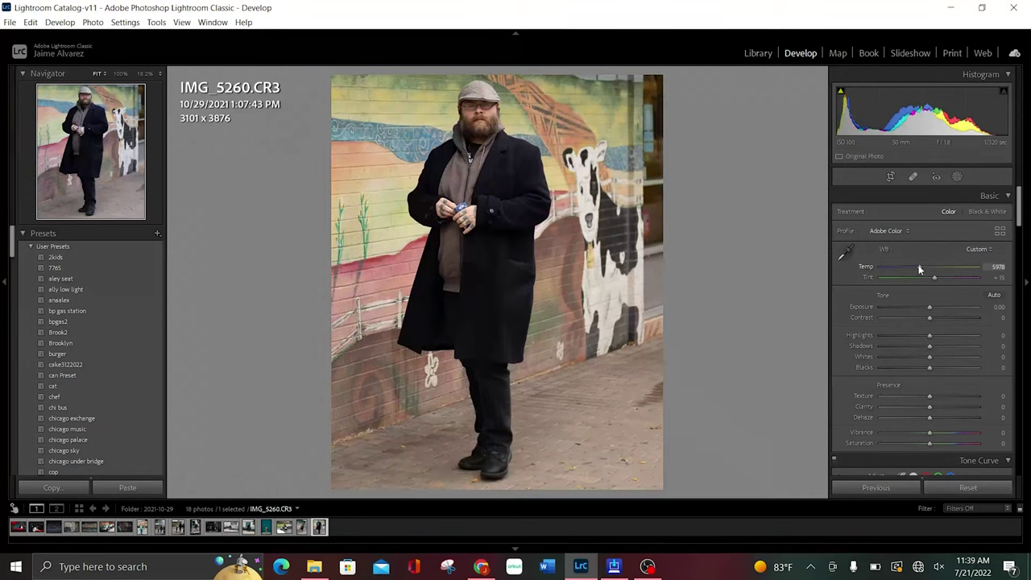
{"action": "left_click_drag", "start_coordinate": [920, 269], "coordinate": [923, 270]}
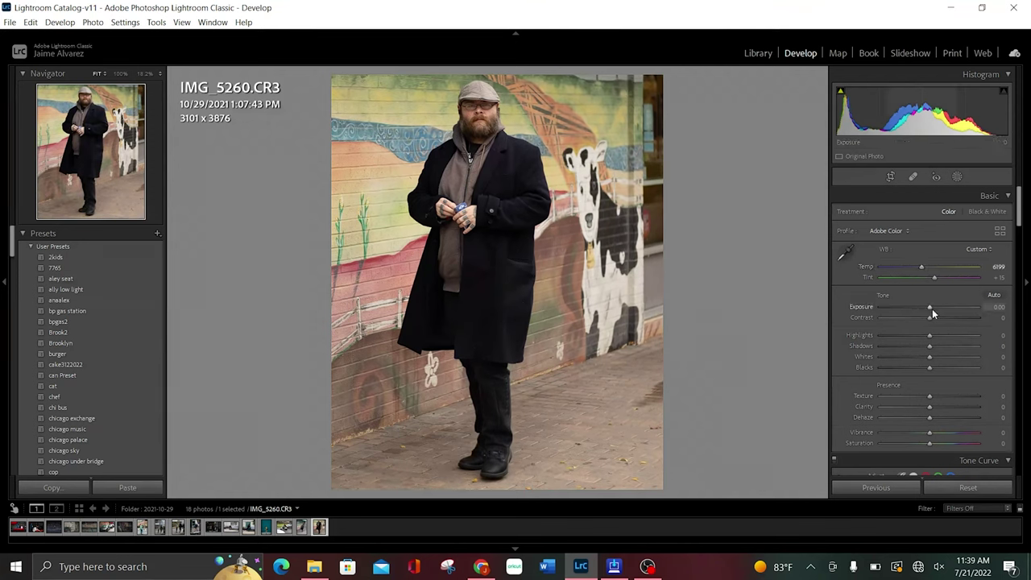
{"action": "left_click_drag", "start_coordinate": [932, 308], "coordinate": [936, 309]}
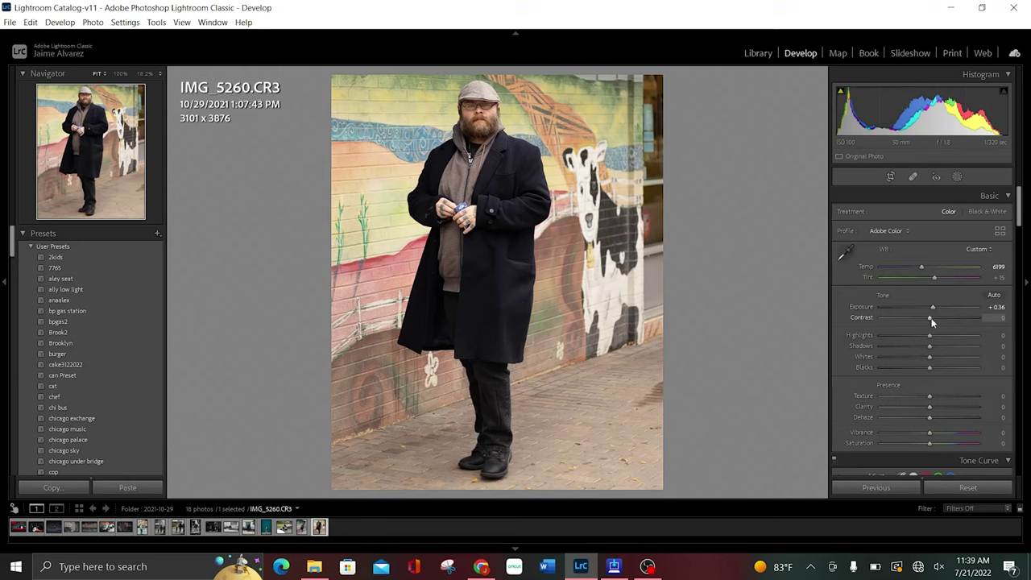
{"action": "left_click_drag", "start_coordinate": [932, 319], "coordinate": [909, 319]}
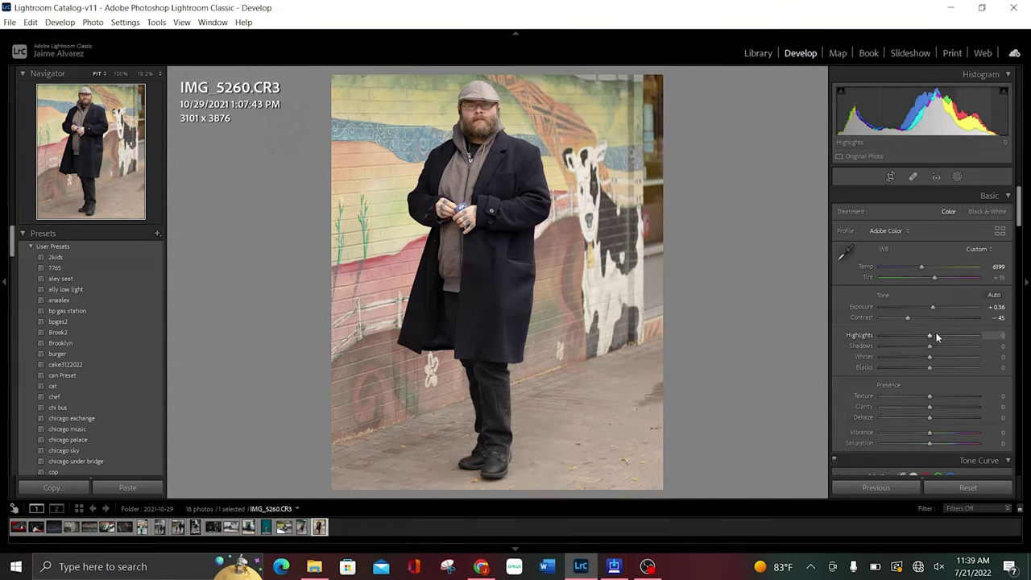
{"action": "left_click_drag", "start_coordinate": [937, 337], "coordinate": [948, 343]}
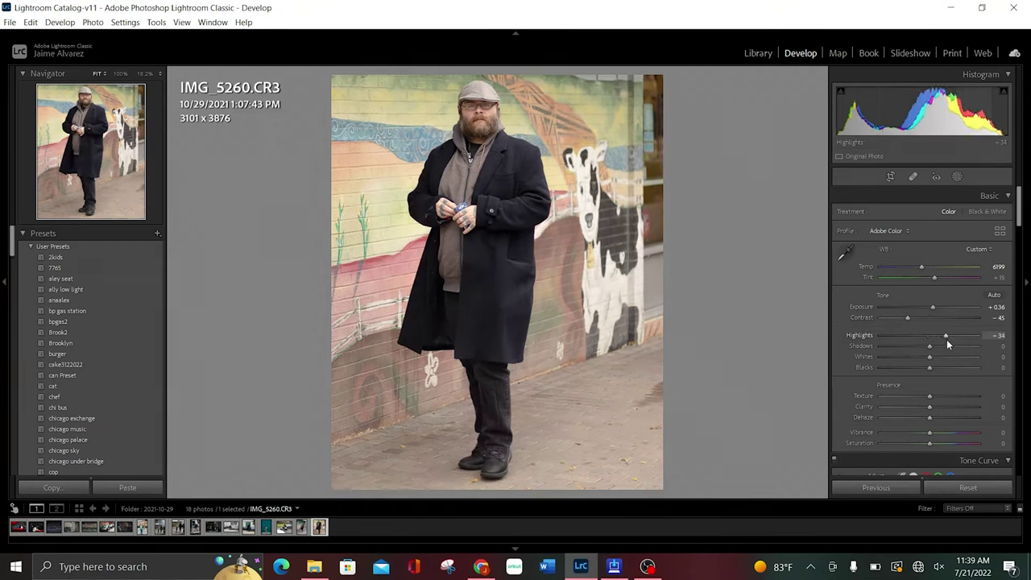
{"action": "left_click_drag", "start_coordinate": [929, 348], "coordinate": [861, 360]}
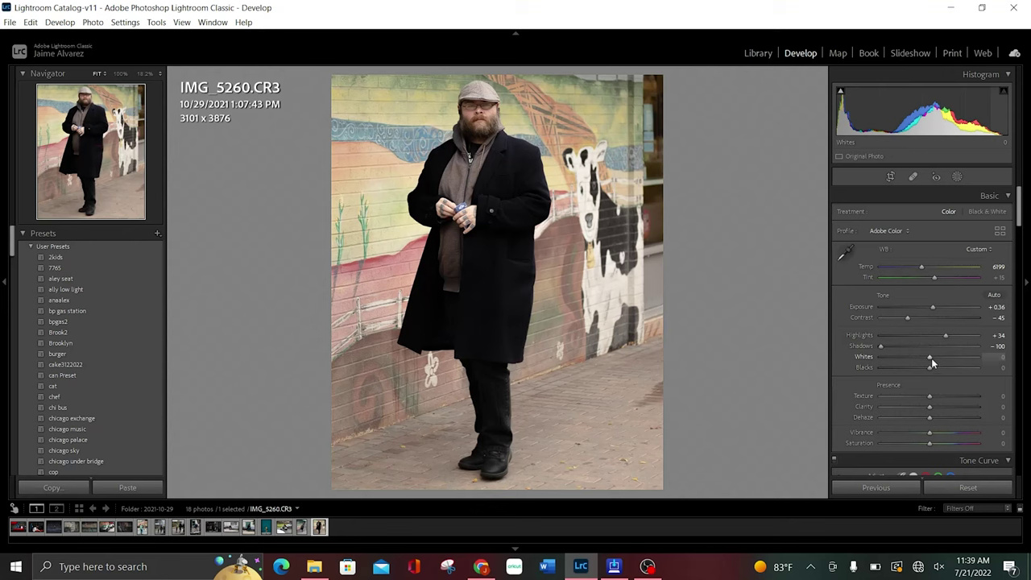
{"action": "left_click_drag", "start_coordinate": [930, 363], "coordinate": [929, 362]}
Build a three-point custom curve, capping the white point at output 225 and lifting black to 14
{"action": "scroll", "coordinate": [878, 364], "scroll_direction": "down", "scroll_amount": 3}
{"action": "scroll", "coordinate": [878, 364], "scroll_direction": "down", "scroll_amount": 3}
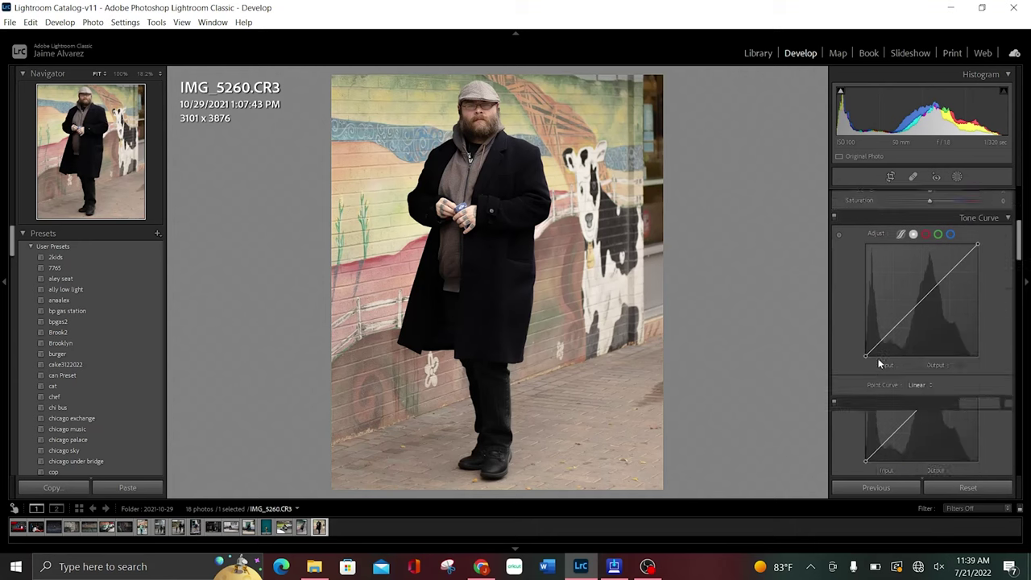
{"action": "left_click", "coordinate": [950, 264]}
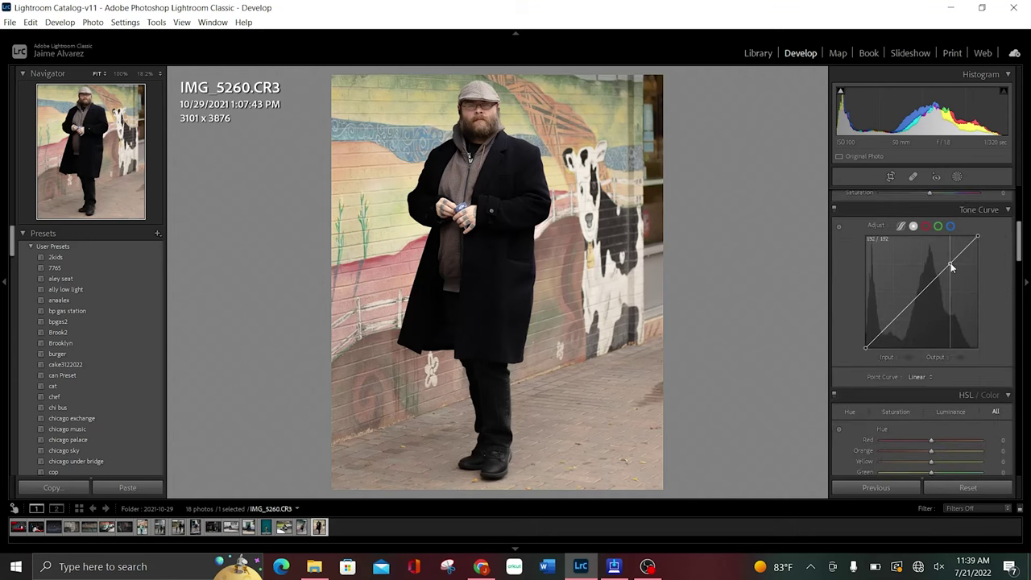
{"action": "left_click", "coordinate": [920, 296]}
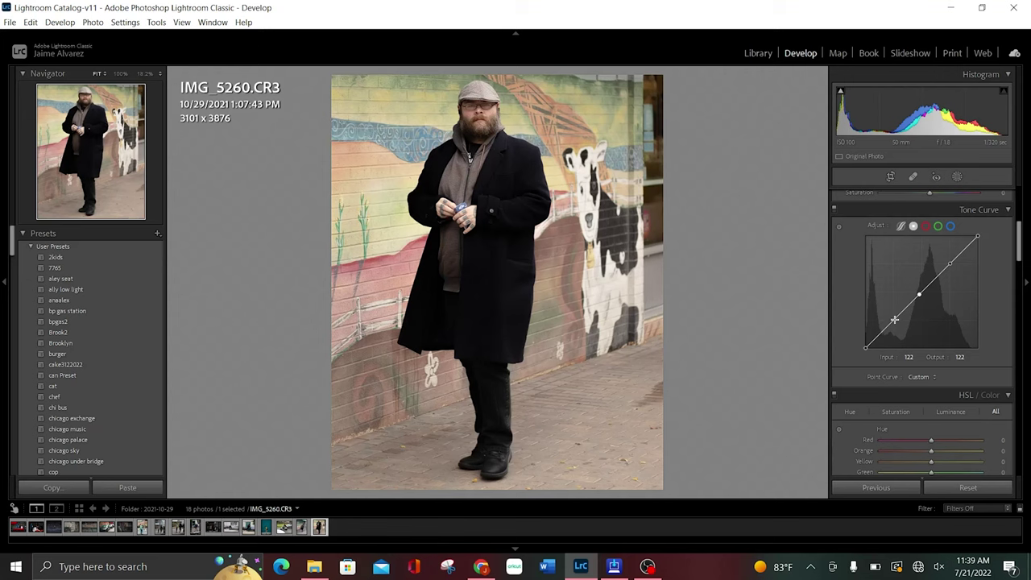
{"action": "left_click", "coordinate": [895, 320]}
{"action": "left_click_drag", "start_coordinate": [895, 319], "coordinate": [898, 323]}
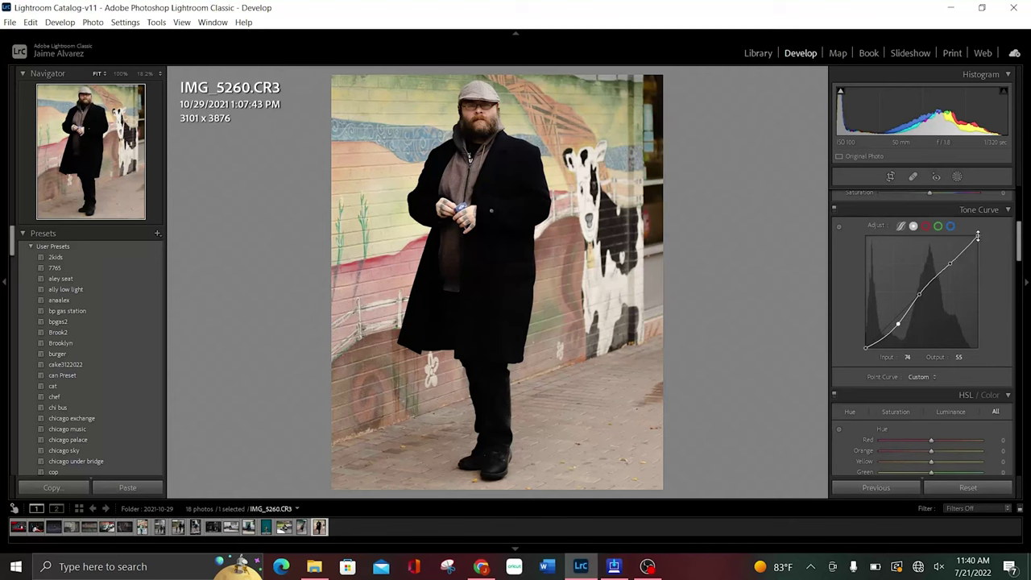
{"action": "left_click_drag", "start_coordinate": [977, 237], "coordinate": [991, 251]}
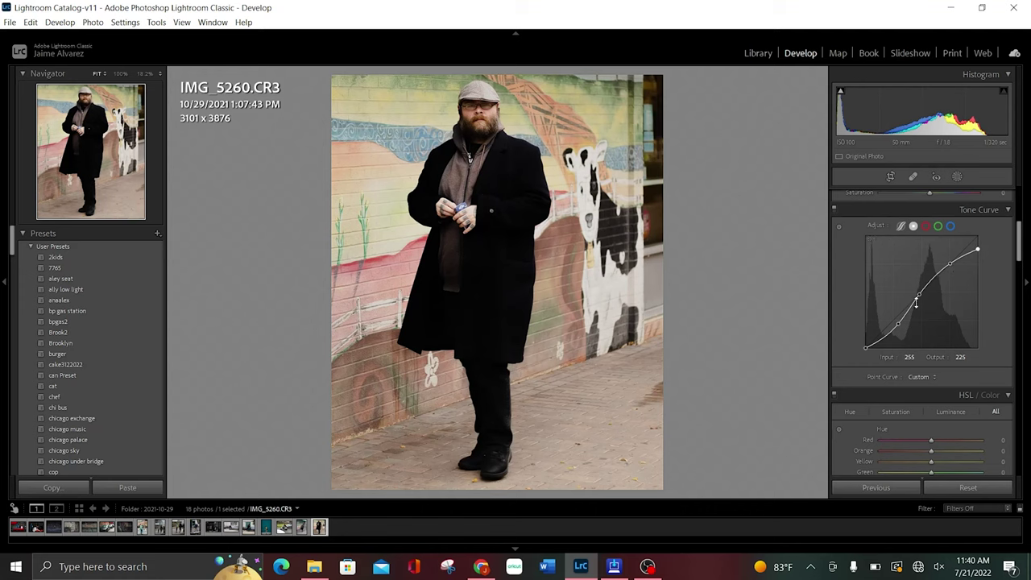
{"action": "left_click_drag", "start_coordinate": [866, 348], "coordinate": [866, 342]}
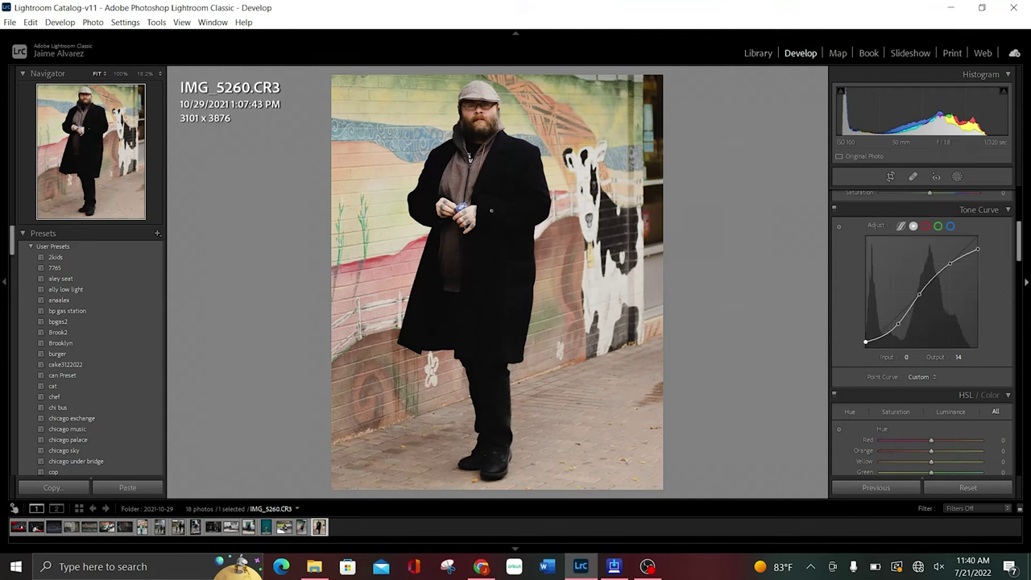
{"action": "left_click_drag", "start_coordinate": [1019, 248], "coordinate": [1020, 274]}
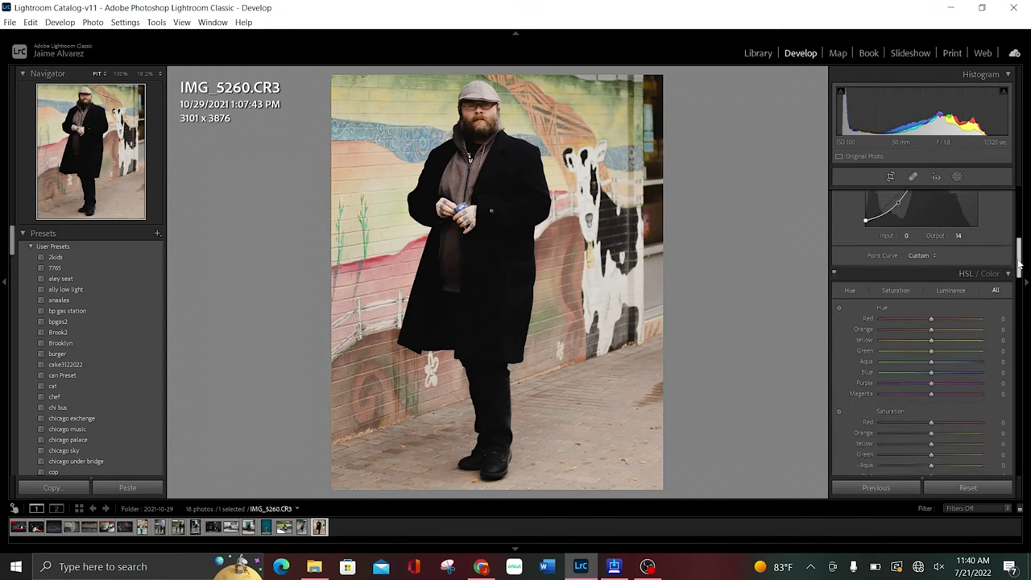
Set HSL hues Red −100, Orange −6, Yellow +6, Green +100, Aqua +100, Blue −47; Red saturation +100
{"action": "left_click_drag", "start_coordinate": [932, 257], "coordinate": [805, 284]}
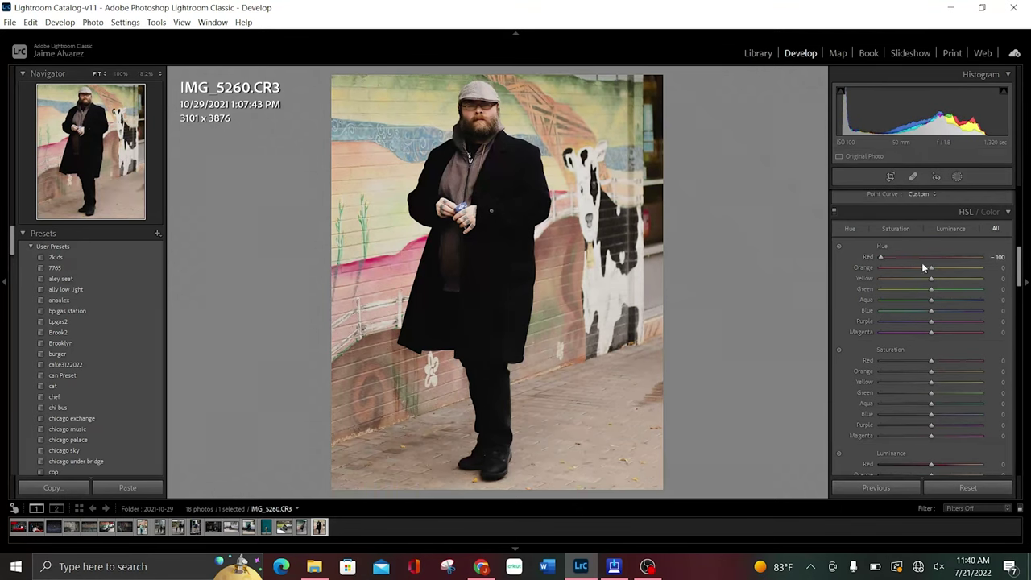
{"action": "mouse_move", "coordinate": [931, 269]}
{"action": "left_mouse_down"}
{"action": "mouse_move", "coordinate": [871, 275]}
{"action": "mouse_move", "coordinate": [982, 274]}
{"action": "mouse_move", "coordinate": [928, 273]}
{"action": "mouse_move", "coordinate": [934, 283]}
{"action": "left_mouse_up"}
{"action": "left_click_drag", "start_coordinate": [931, 288], "coordinate": [1005, 290]}
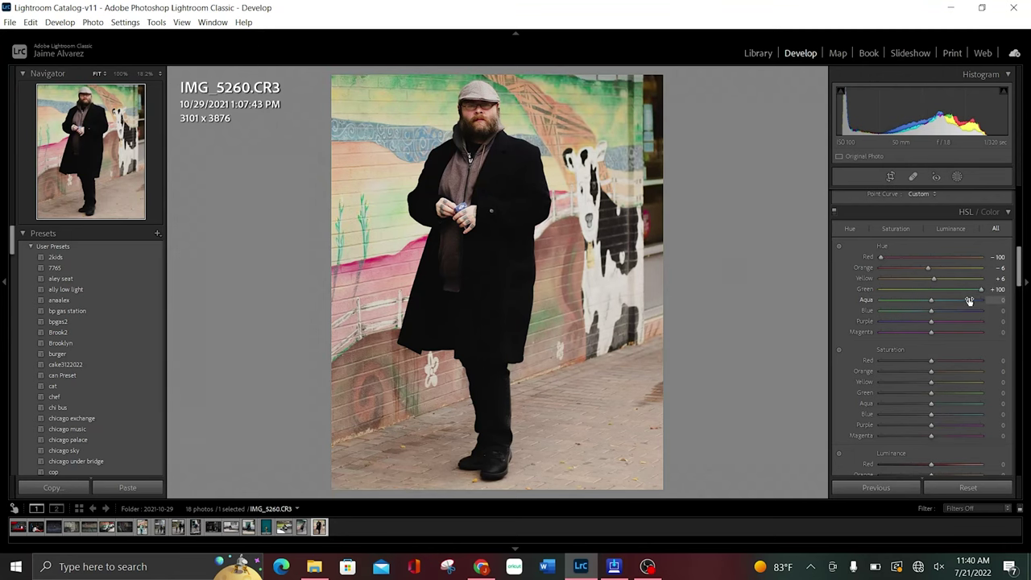
{"action": "left_click_drag", "start_coordinate": [932, 300], "coordinate": [1000, 300]}
{"action": "mouse_move", "coordinate": [932, 310]}
{"action": "left_mouse_down"}
{"action": "mouse_move", "coordinate": [875, 310]}
{"action": "mouse_move", "coordinate": [900, 327]}
{"action": "left_mouse_up"}
{"action": "left_click_drag", "start_coordinate": [901, 329], "coordinate": [913, 327]}
{"action": "left_click_drag", "start_coordinate": [933, 360], "coordinate": [985, 360]}
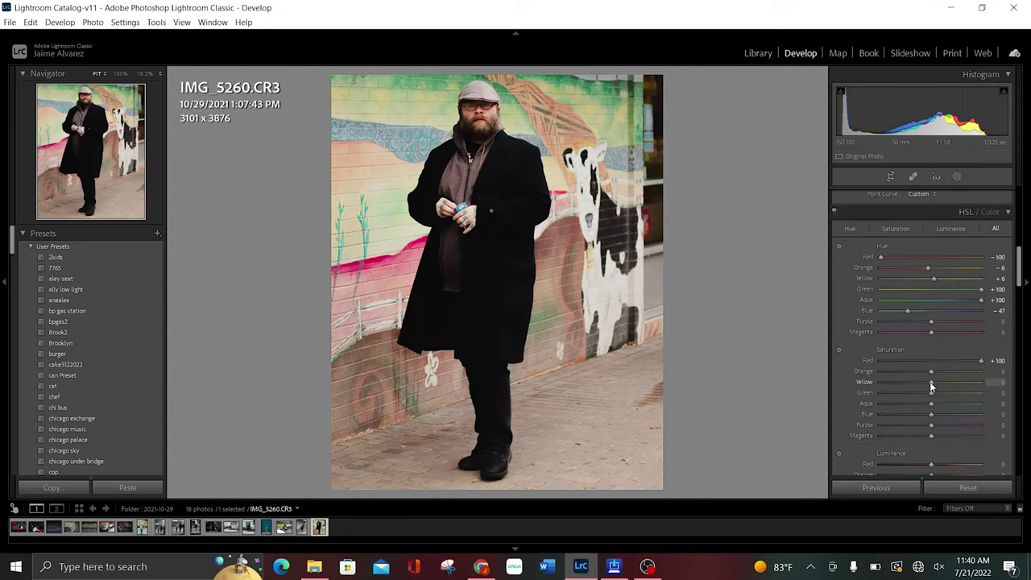
Set HSL saturation to Yellow +23, Green +100, Aqua +19 and Blue +100
{"action": "left_click_drag", "start_coordinate": [938, 382], "coordinate": [941, 383]}
{"action": "left_click_drag", "start_coordinate": [937, 394], "coordinate": [983, 393]}
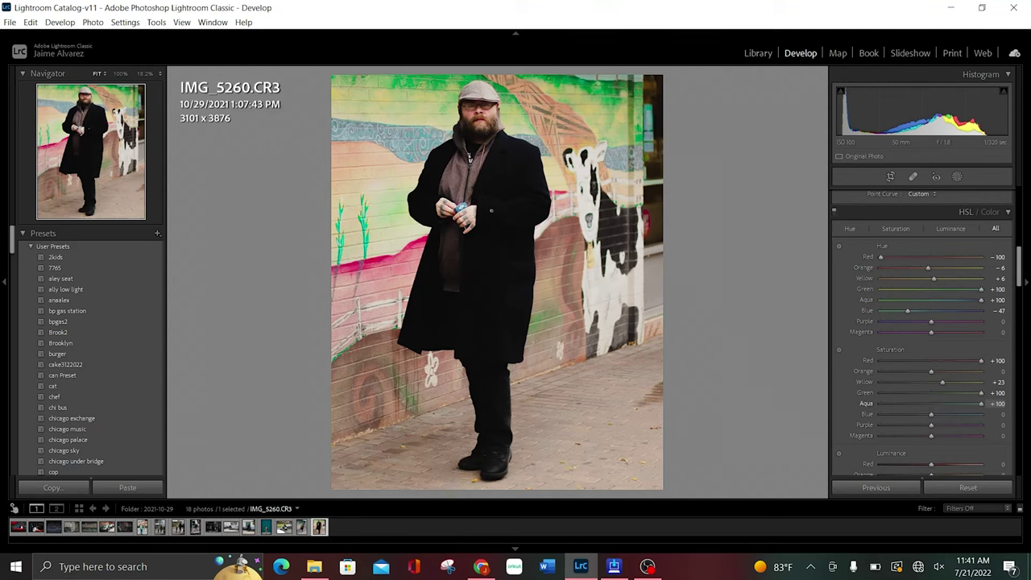
{"action": "left_click_drag", "start_coordinate": [982, 403], "coordinate": [939, 403]}
{"action": "mouse_move", "coordinate": [931, 414]}
{"action": "left_mouse_down"}
{"action": "mouse_move", "coordinate": [967, 414]}
{"action": "mouse_move", "coordinate": [1003, 445]}
{"action": "left_mouse_up"}
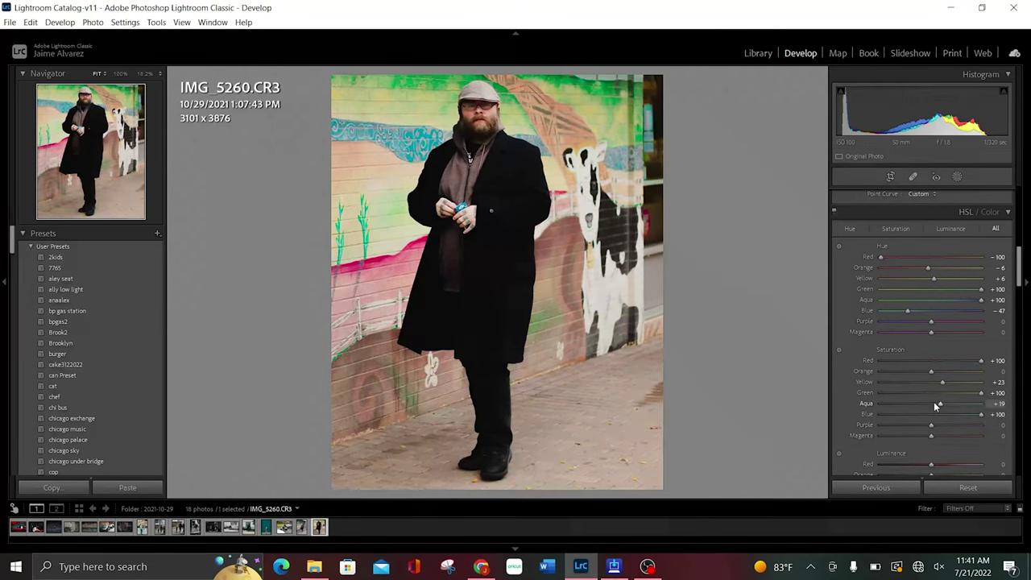
Apply Upright Auto in the Transform panel to straighten the perspective
{"action": "scroll", "coordinate": [935, 406], "scroll_direction": "down", "scroll_amount": 2}
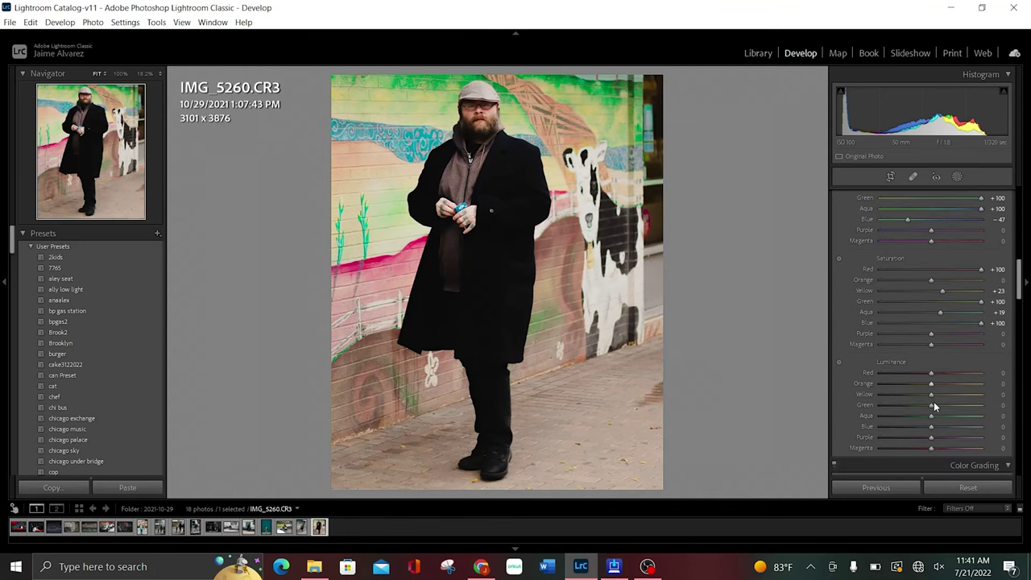
{"action": "scroll", "coordinate": [935, 406], "scroll_direction": "down", "scroll_amount": 3}
{"action": "scroll", "coordinate": [934, 406], "scroll_direction": "down", "scroll_amount": 3}
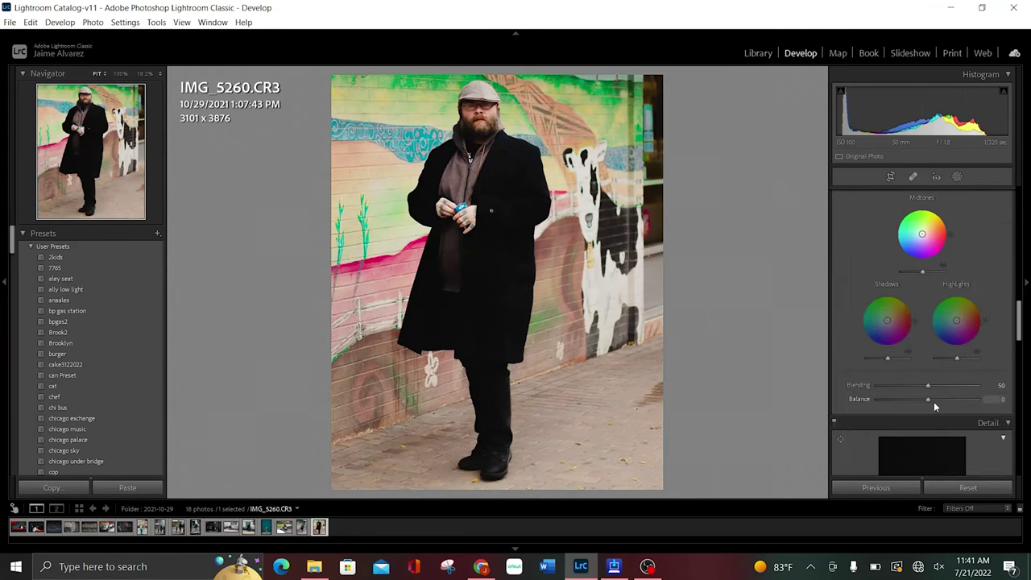
{"action": "scroll", "coordinate": [927, 401], "scroll_direction": "down", "scroll_amount": 5}
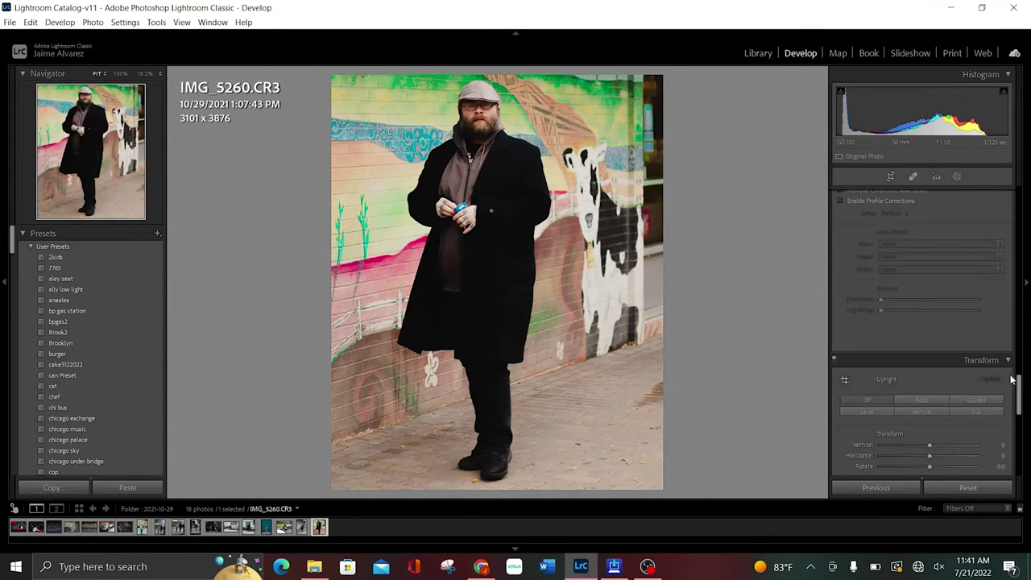
{"action": "left_click", "coordinate": [921, 397]}
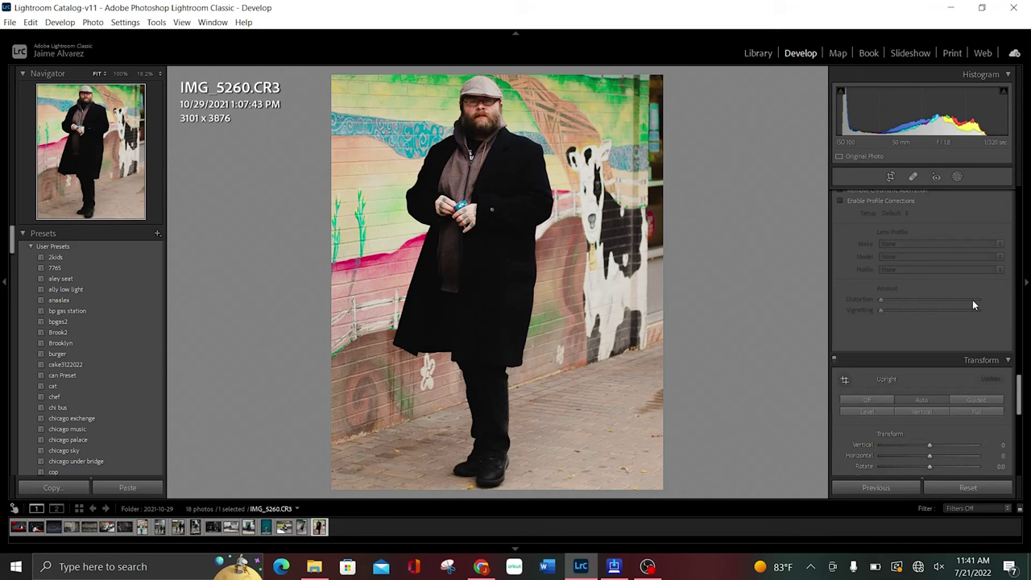
Enable chromatic aberration removal and compare lens profile corrections, leaving them switched off
{"action": "scroll", "coordinate": [973, 300], "scroll_direction": "up", "scroll_amount": 2}
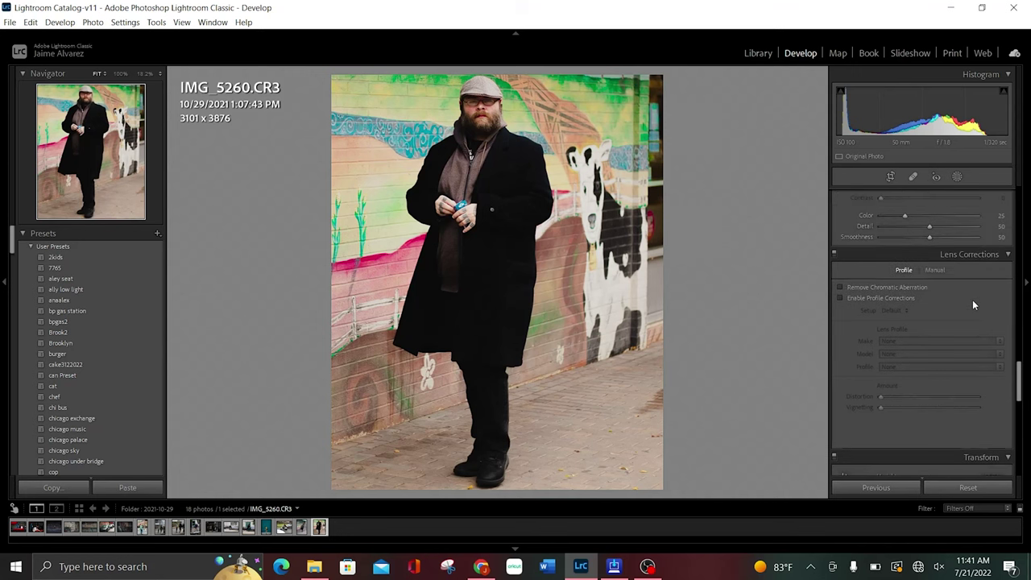
{"action": "left_click", "coordinate": [853, 299]}
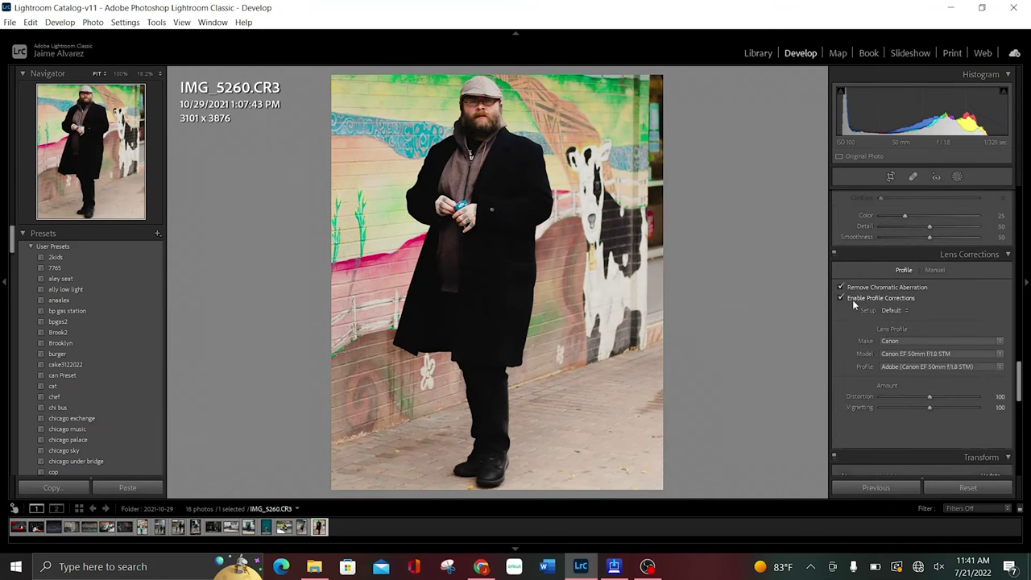
{"action": "left_click", "coordinate": [853, 300]}
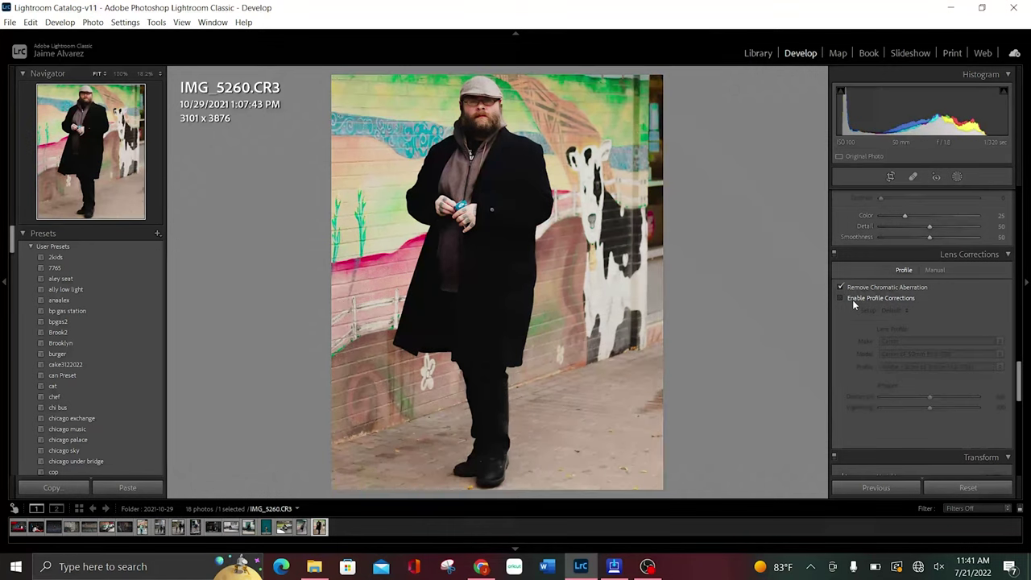
{"action": "left_click", "coordinate": [887, 303]}
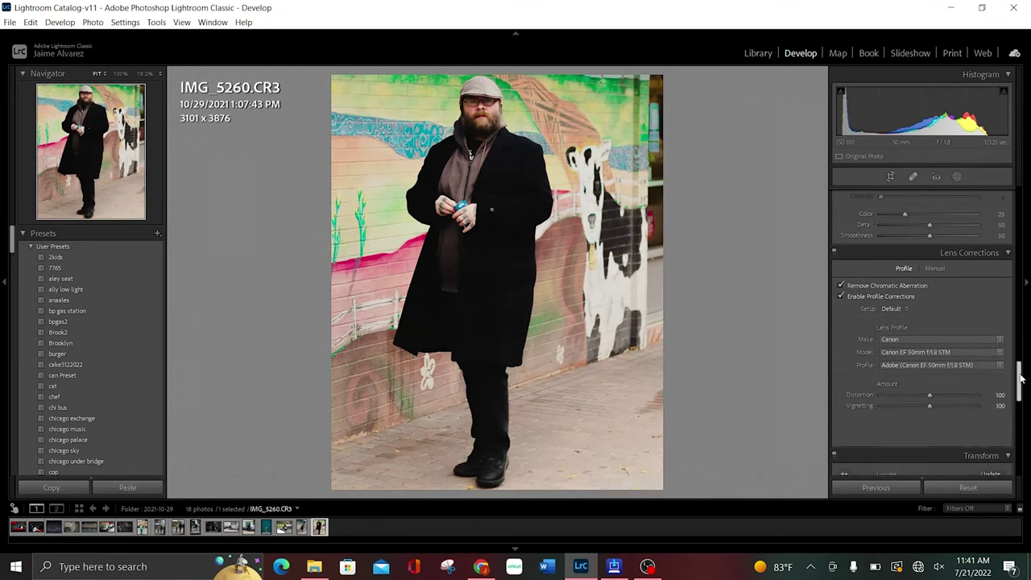
{"action": "scroll", "coordinate": [896, 305], "scroll_direction": "down", "scroll_amount": 1}
{"action": "left_click", "coordinate": [901, 295]}
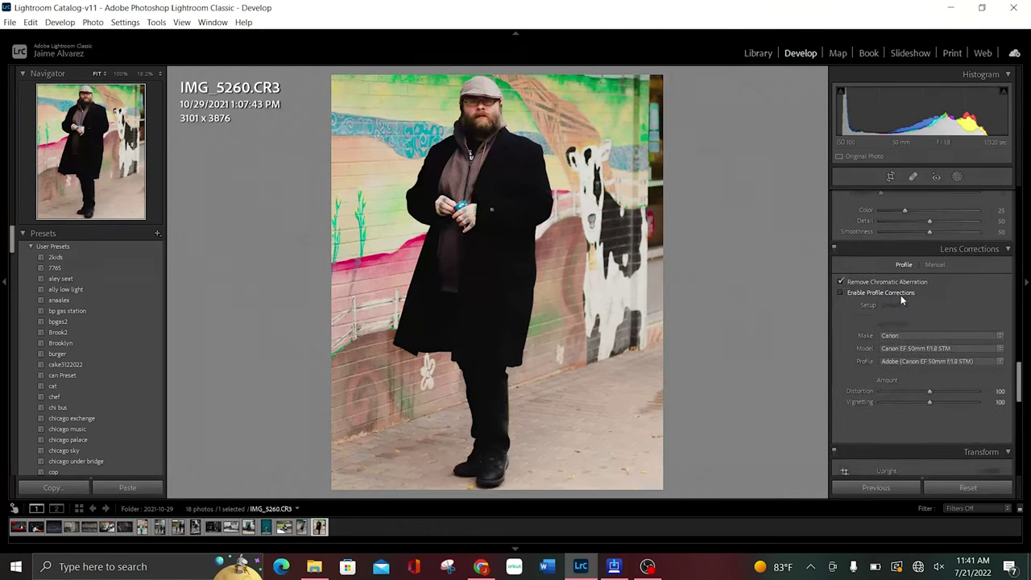
{"action": "left_click", "coordinate": [901, 295]}
{"action": "left_click", "coordinate": [901, 294]}
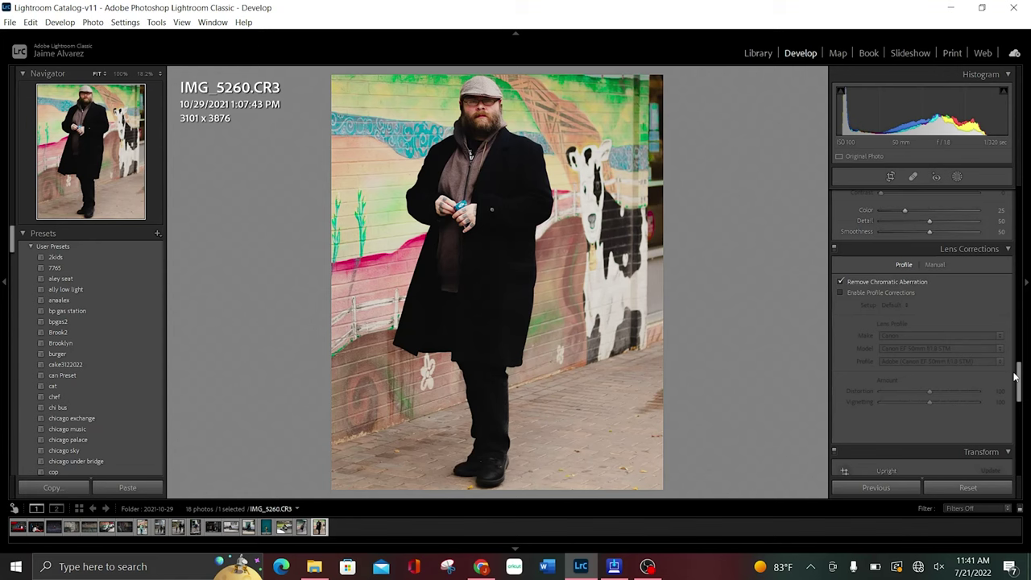
Set Calibration Shadows Tint +7 and Green Primary Hue +12, keeping Blue and Red Primary at 0
{"action": "left_click_drag", "start_coordinate": [1020, 375], "coordinate": [1019, 455]}
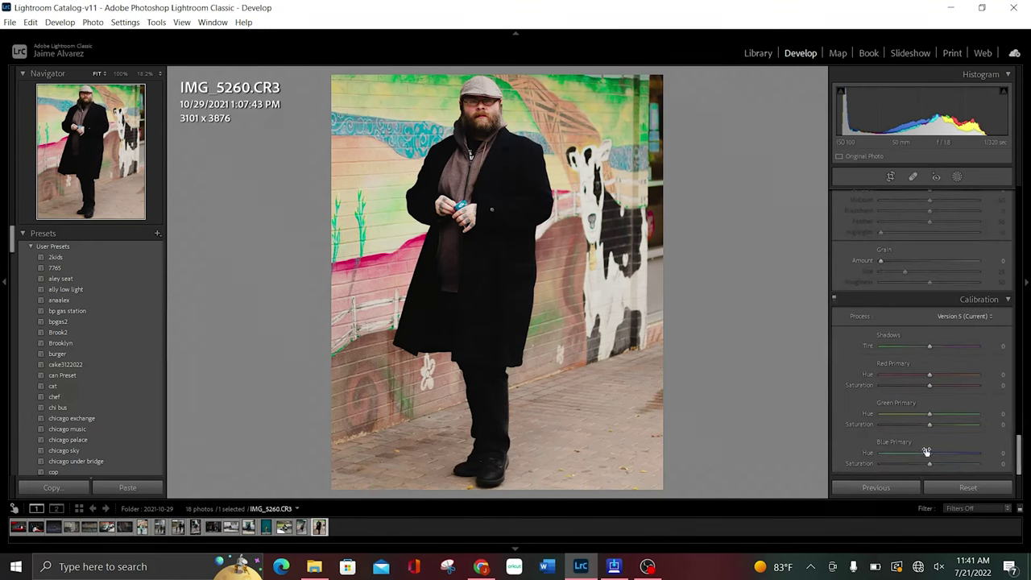
{"action": "mouse_move", "coordinate": [930, 453]}
{"action": "left_mouse_down"}
{"action": "mouse_move", "coordinate": [911, 454]}
{"action": "mouse_move", "coordinate": [959, 452]}
{"action": "left_mouse_up"}
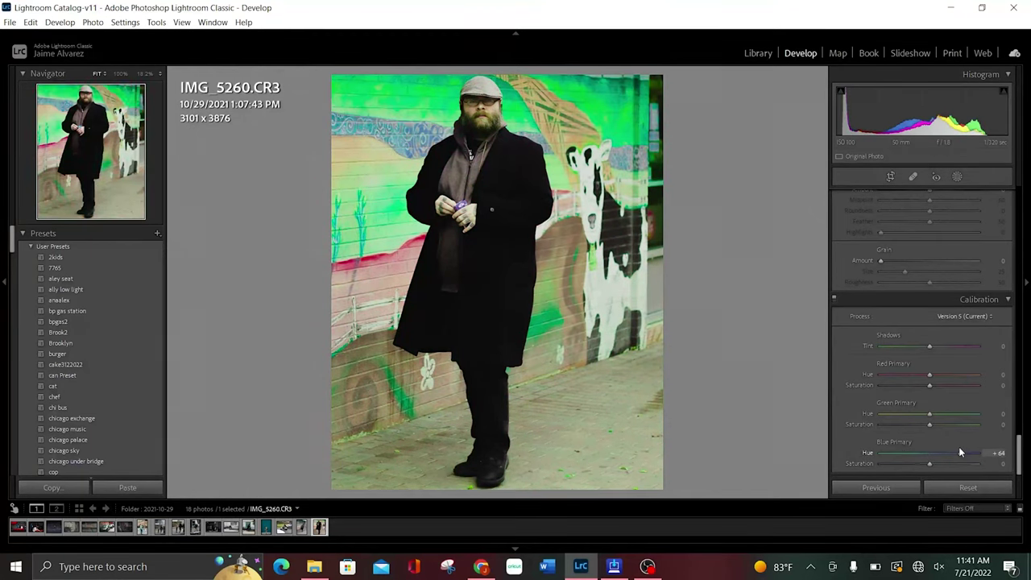
{"action": "double_click", "coordinate": [960, 452]}
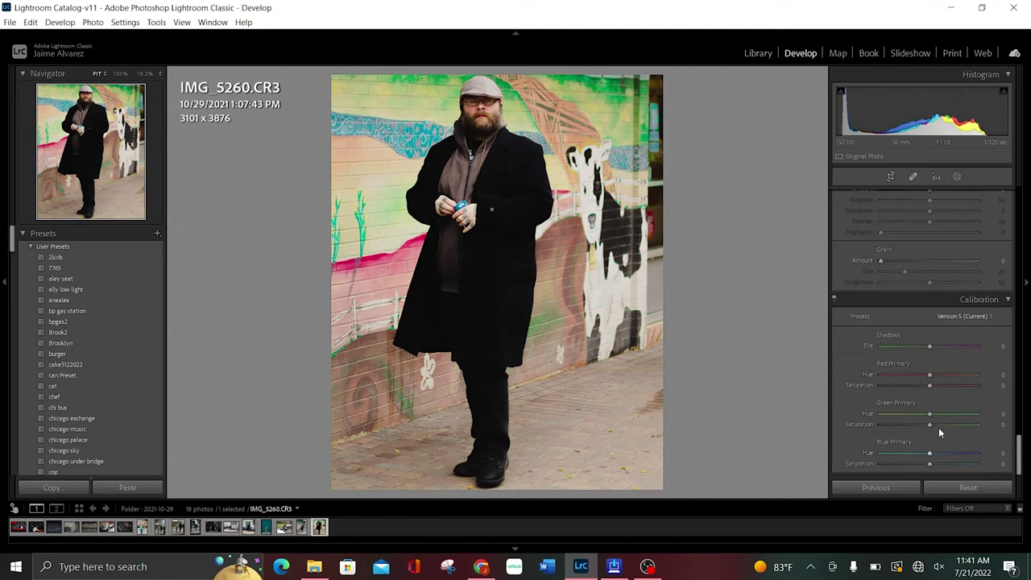
{"action": "mouse_move", "coordinate": [930, 417]}
{"action": "left_mouse_down"}
{"action": "mouse_move", "coordinate": [1020, 417]}
{"action": "mouse_move", "coordinate": [838, 416]}
{"action": "mouse_move", "coordinate": [935, 422]}
{"action": "left_mouse_up"}
{"action": "mouse_move", "coordinate": [930, 374]}
{"action": "left_mouse_down"}
{"action": "mouse_move", "coordinate": [811, 389]}
{"action": "mouse_move", "coordinate": [918, 374]}
{"action": "mouse_move", "coordinate": [928, 382]}
{"action": "mouse_move", "coordinate": [946, 350]}
{"action": "mouse_move", "coordinate": [1011, 352]}
{"action": "mouse_move", "coordinate": [929, 347]}
{"action": "left_mouse_up"}
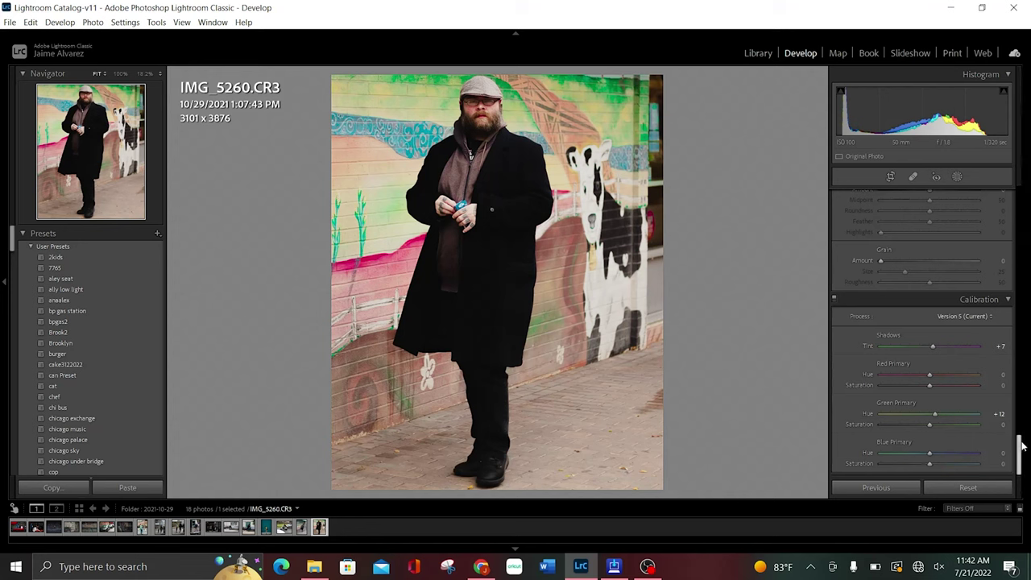
{"action": "left_click", "coordinate": [1024, 468]}
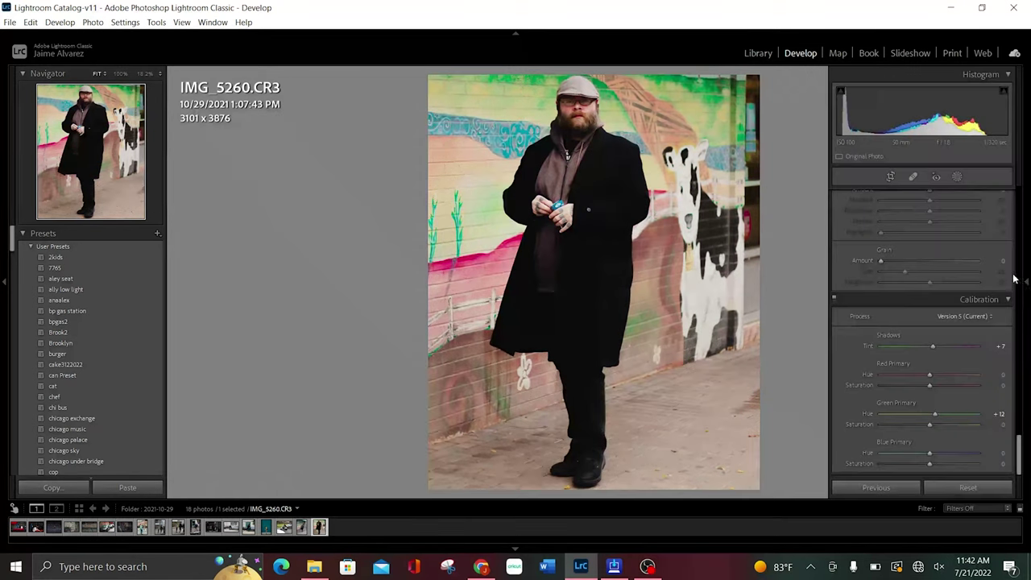
{"action": "left_click", "coordinate": [1026, 282]}
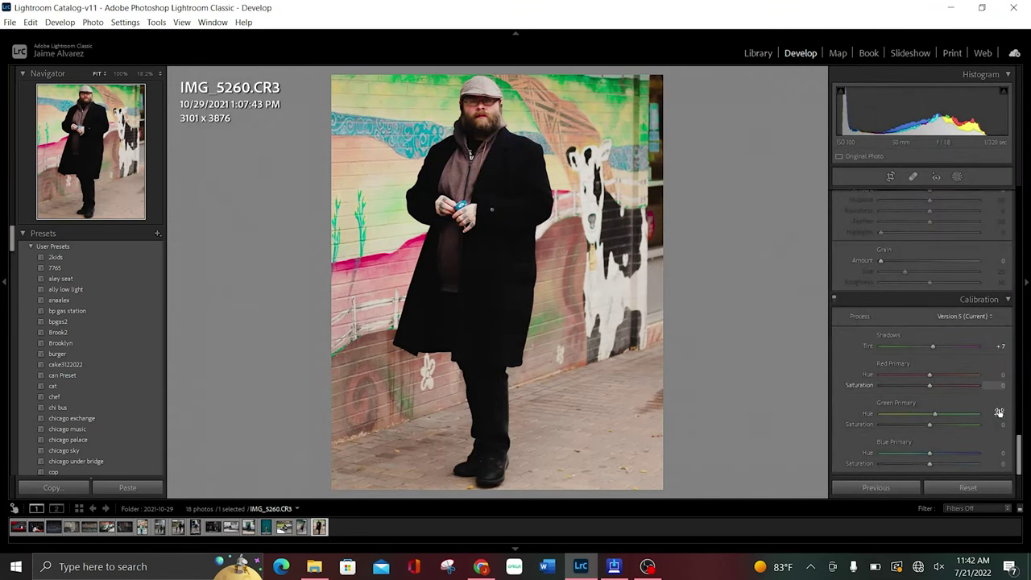
{"action": "left_click_drag", "start_coordinate": [1019, 458], "coordinate": [1023, 193]}
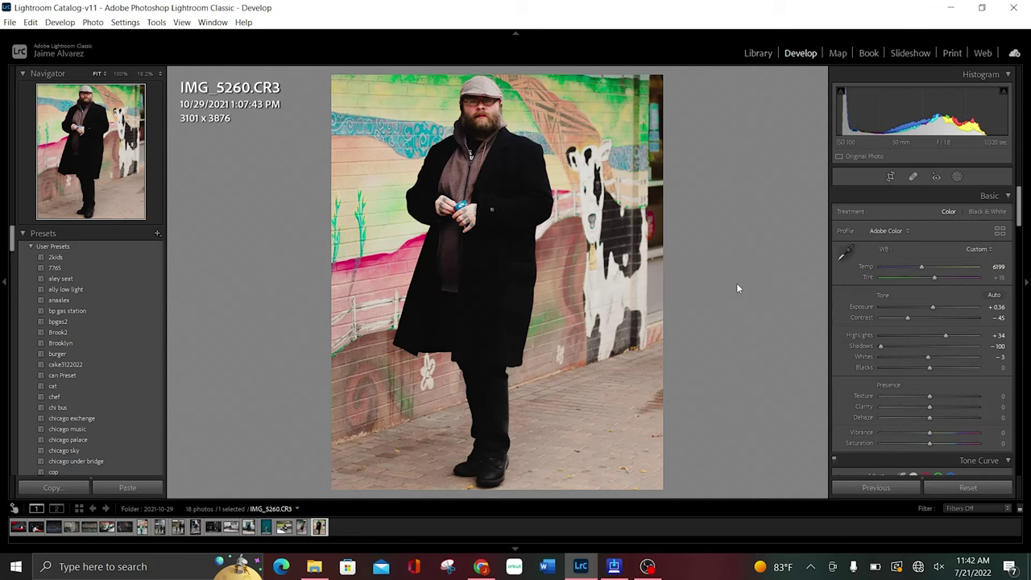
{"action": "key", "text": "backslash"}
{"action": "key", "text": "backslash"}
{"action": "key", "text": "backslash"}
{"action": "key", "text": "backslash"}
{"action": "key", "text": "backslash"}
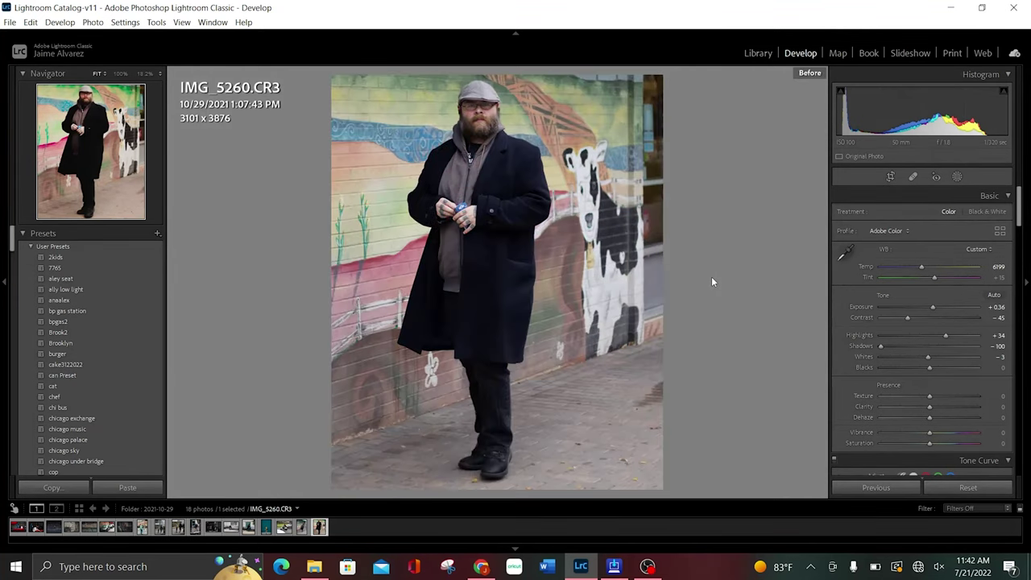
{"action": "key", "text": "backslash"}
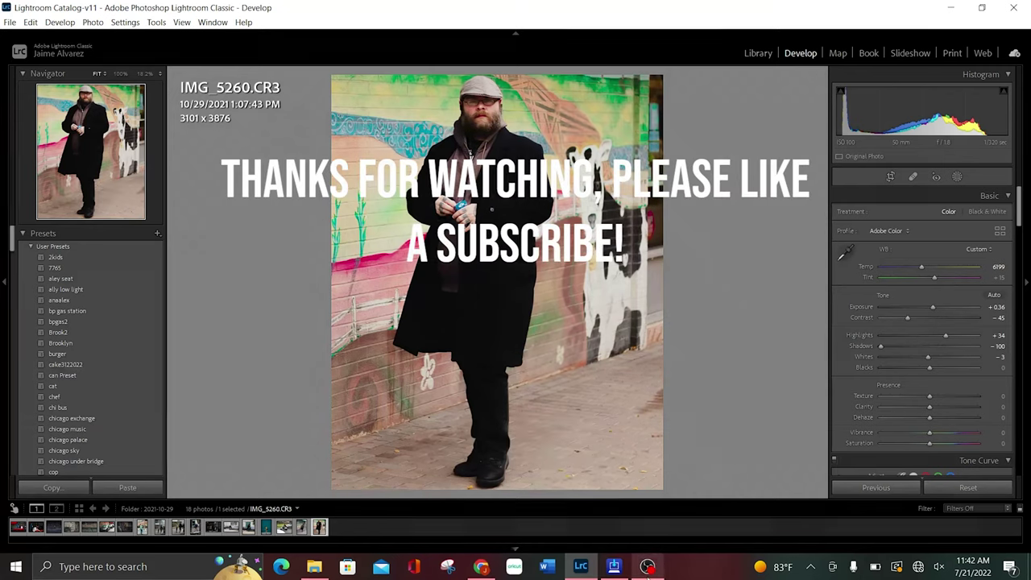
{"action": "left_click", "coordinate": [648, 567]}
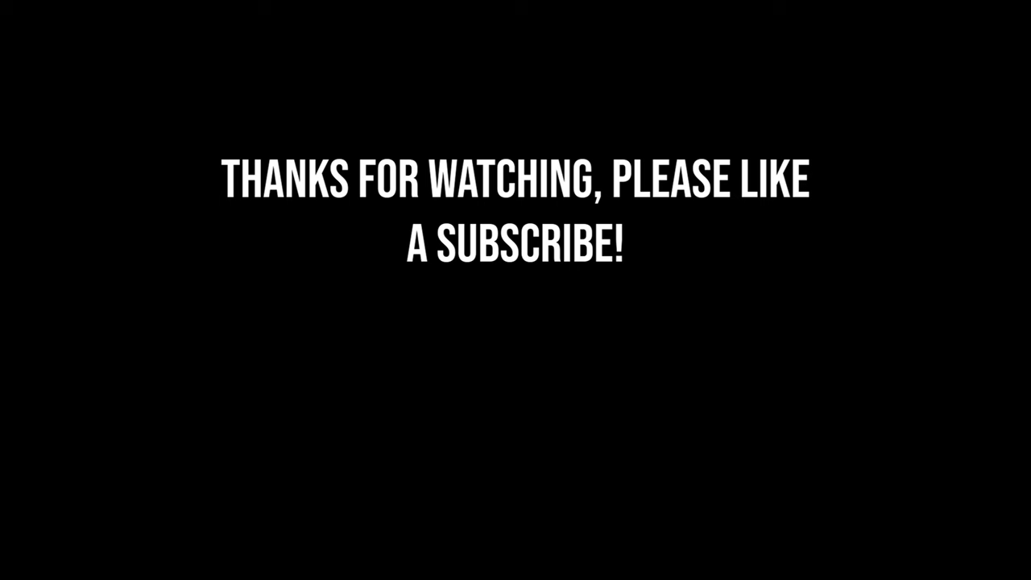